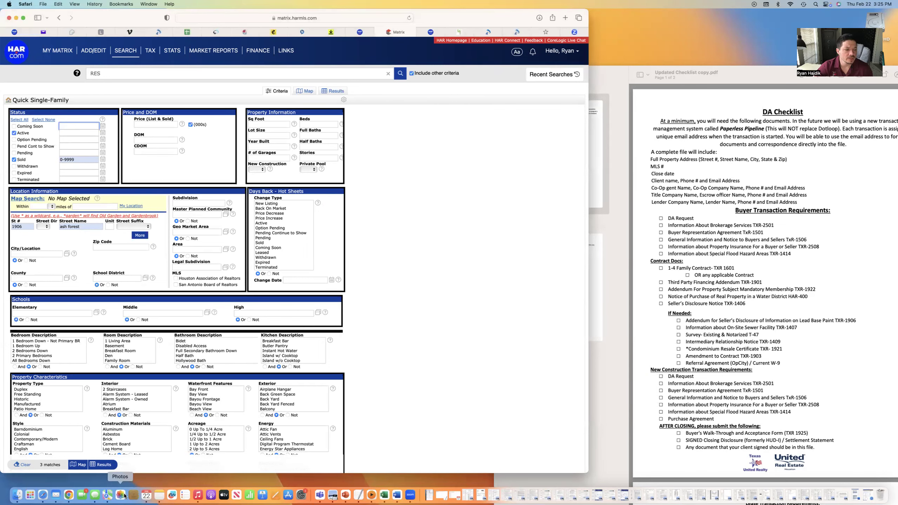
{"action": "left_click", "coordinate": [102, 464]}
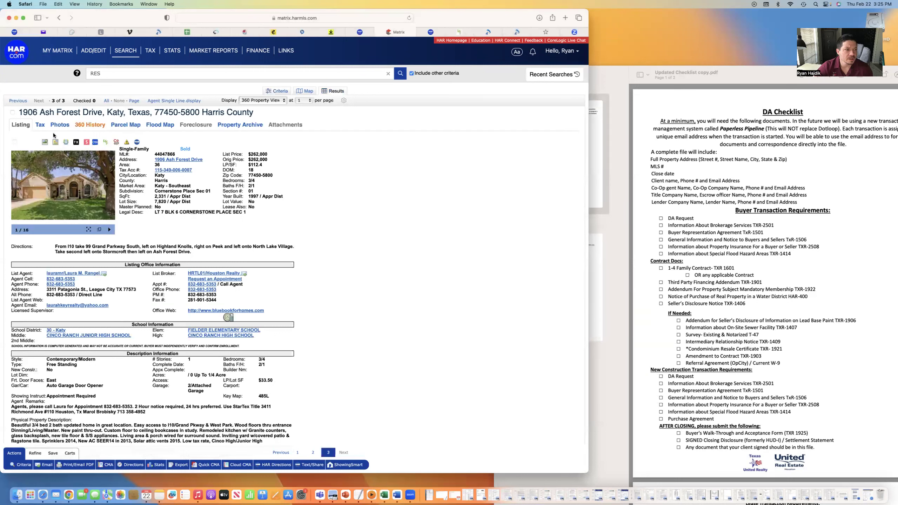
{"action": "left_click", "coordinate": [168, 103]}
{"action": "left_click", "coordinate": [86, 139]}
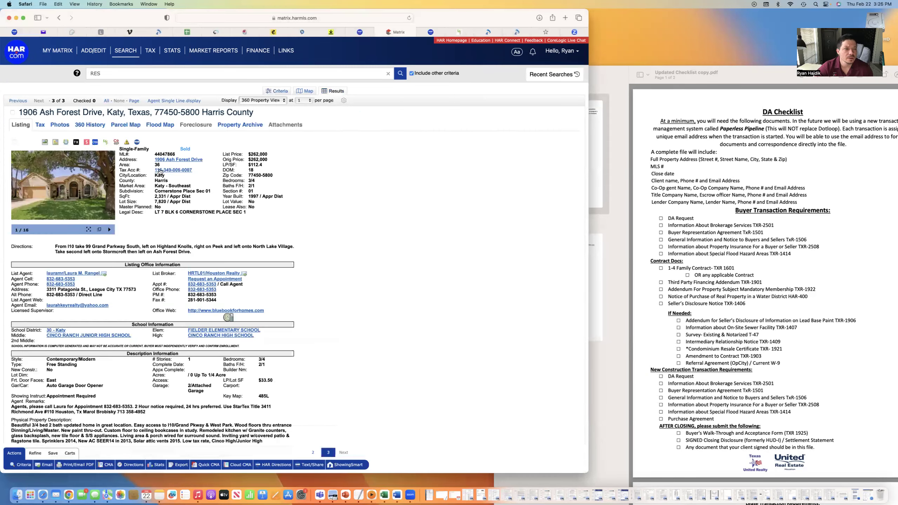
Page through the listing's photos to the kitchen, close the lightbox, and scroll the 360 view
{"action": "left_click", "coordinate": [69, 183]}
{"action": "left_click", "coordinate": [470, 256]}
{"action": "left_click", "coordinate": [469, 256]}
{"action": "left_click", "coordinate": [469, 256]}
{"action": "left_click", "coordinate": [469, 256]}
{"action": "left_click", "coordinate": [470, 256]}
{"action": "left_click", "coordinate": [468, 121]}
{"action": "scroll", "coordinate": [185, 230], "scroll_direction": "down", "scroll_amount": 1}
{"action": "scroll", "coordinate": [288, 128], "scroll_direction": "down", "scroll_amount": 1}
Copy the Parcel ID from the Tax tab and move over to the TransactionDesk agent dashboard
{"action": "mouse_move", "coordinate": [154, 52]}
{"action": "scroll", "coordinate": [103, 276], "scroll_direction": "down", "scroll_amount": 1}
{"action": "left_click_drag", "start_coordinate": [96, 282], "coordinate": [134, 284]}
{"action": "right_click", "coordinate": [125, 283]}
{"action": "left_click", "coordinate": [162, 313]}
{"action": "left_click", "coordinate": [525, 35]}
{"action": "left_click", "coordinate": [449, 32]}
{"action": "left_click", "coordinate": [418, 32]}
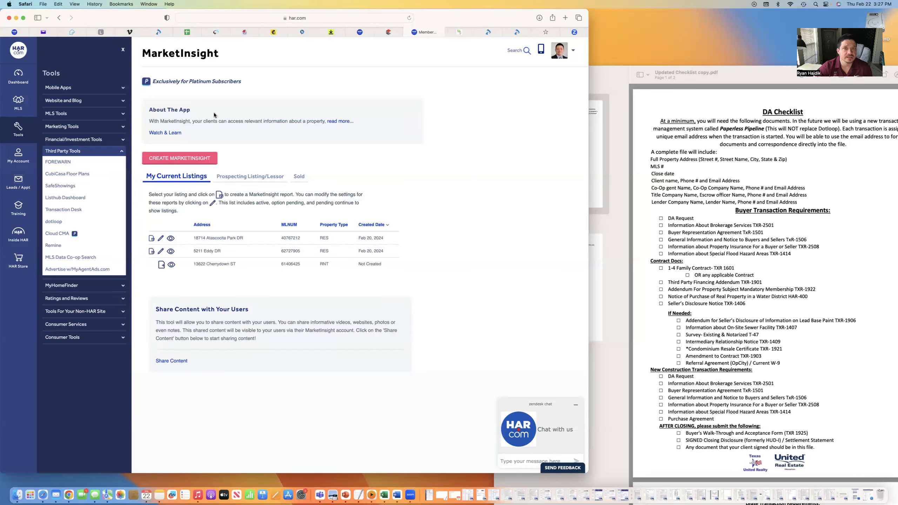
Start a new transaction from the Agent Dashboard, select the Name field, and revisit the Matrix tax record
{"action": "left_click", "coordinate": [464, 32]}
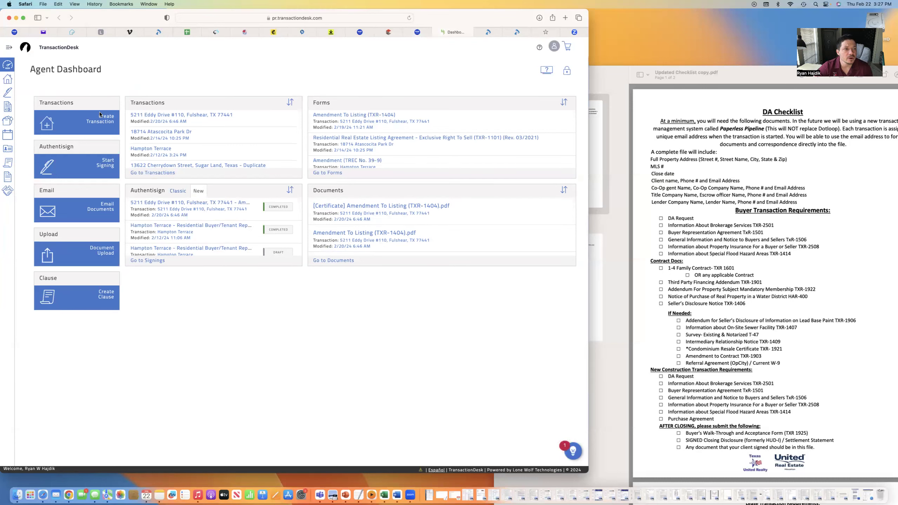
{"action": "left_click", "coordinate": [108, 121]}
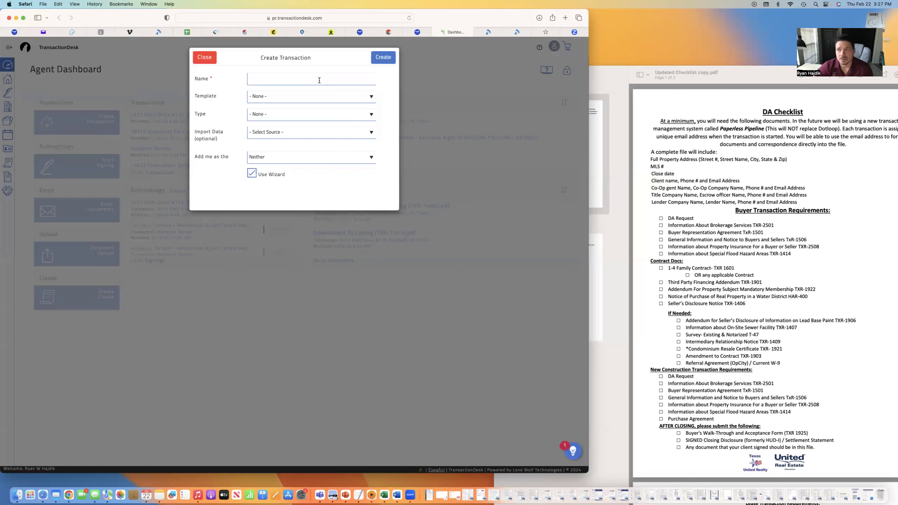
{"action": "left_click", "coordinate": [319, 80]}
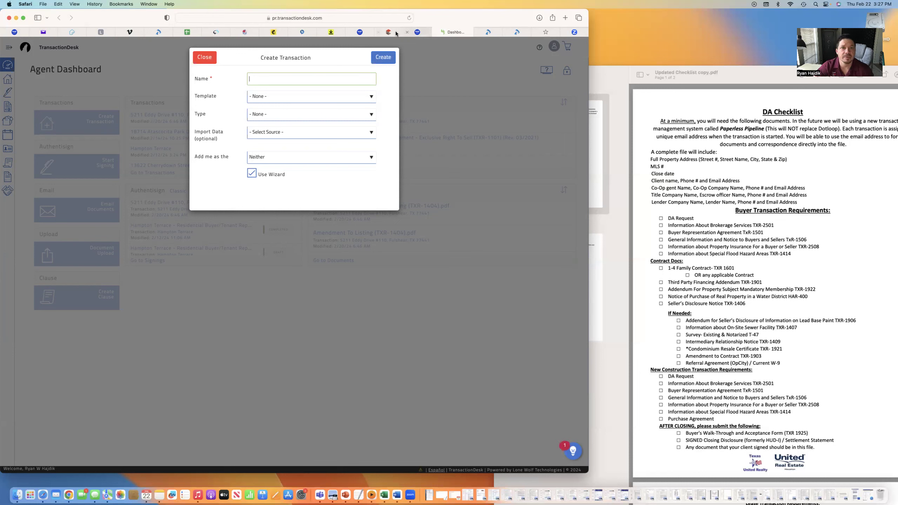
{"action": "mouse_move", "coordinate": [392, 33]}
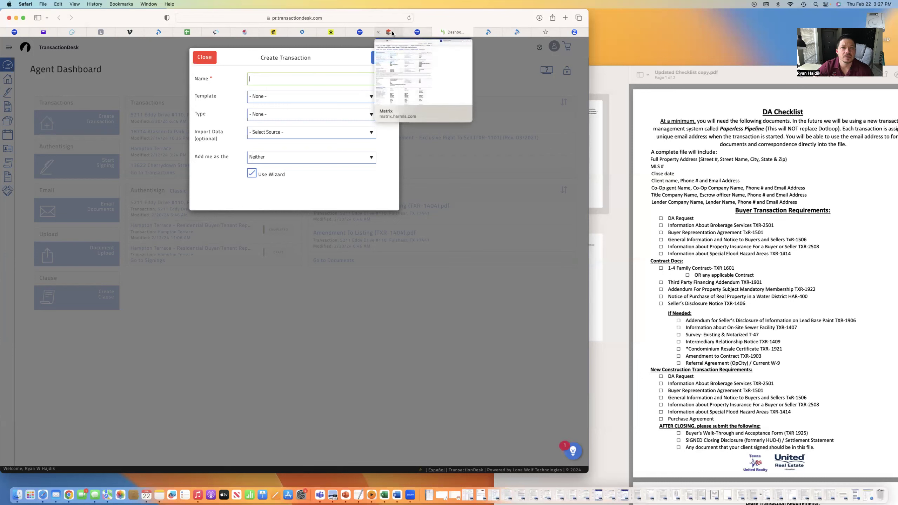
{"action": "mouse_move", "coordinate": [179, 33]}
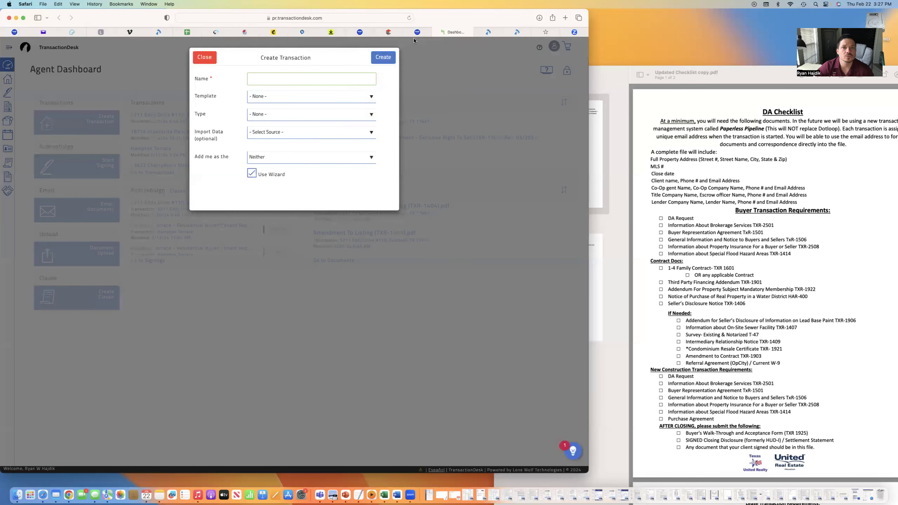
{"action": "mouse_move", "coordinate": [423, 34]}
{"action": "left_click", "coordinate": [394, 34]}
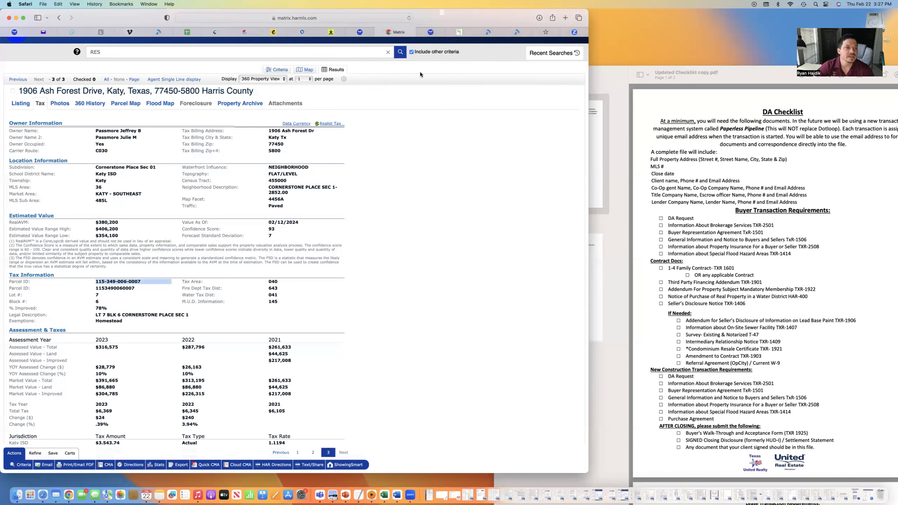
{"action": "left_click", "coordinate": [459, 31]}
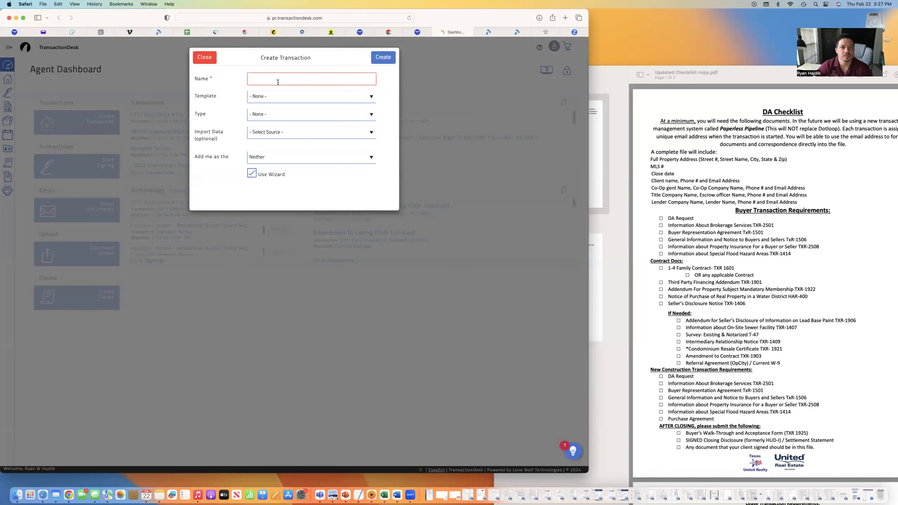
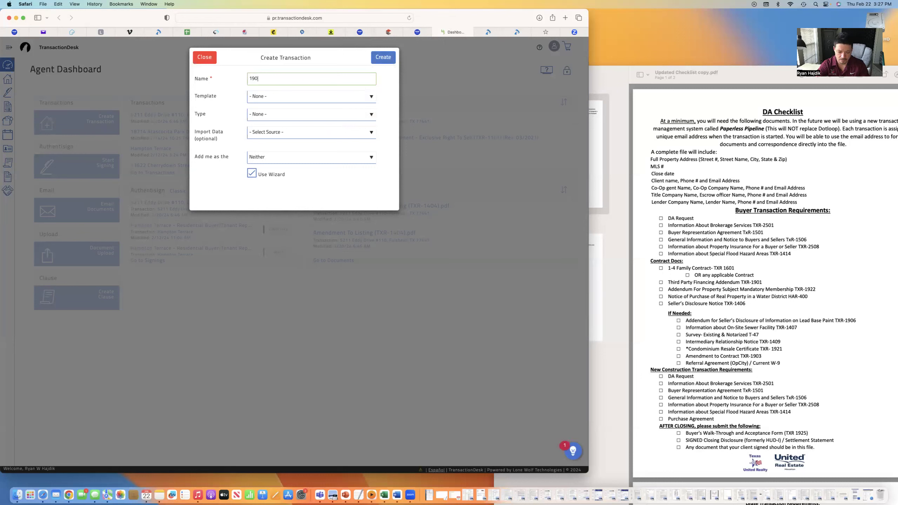
{"action": "left_click", "coordinate": [274, 95]}
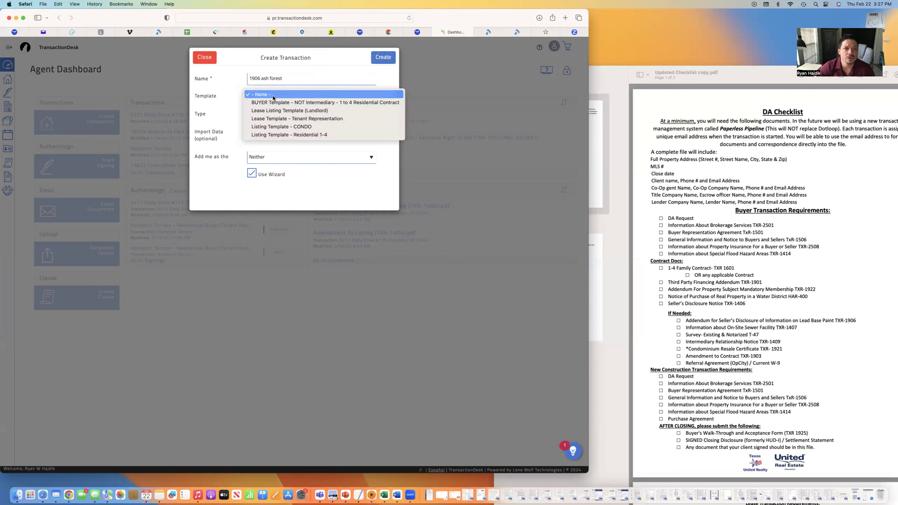
{"action": "left_click", "coordinate": [299, 134]}
{"action": "left_click", "coordinate": [294, 91]}
{"action": "left_click_drag", "start_coordinate": [320, 79], "coordinate": [252, 81]}
Import Realist Tax data with the pasted parcel ID as Tax ID, role Listing Agent, and create the transaction
{"action": "left_click", "coordinate": [326, 186]}
{"action": "left_click", "coordinate": [285, 119]}
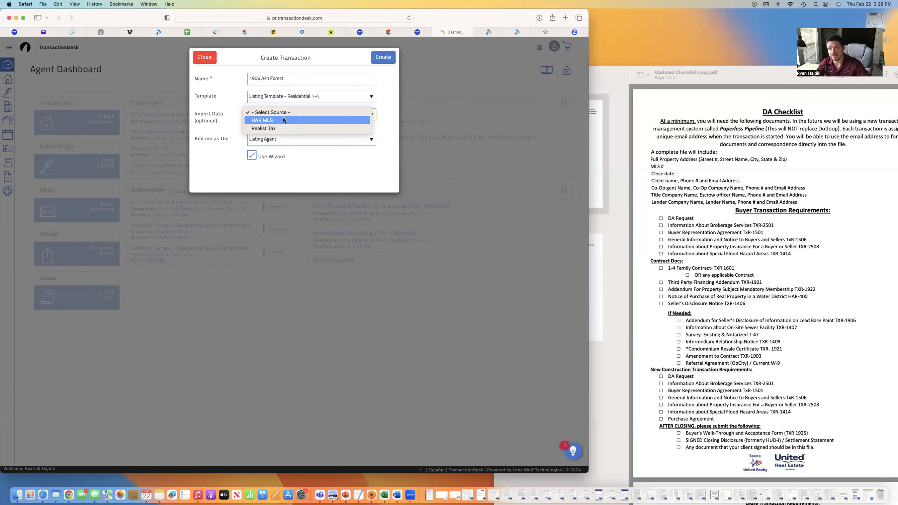
{"action": "left_click", "coordinate": [276, 128]}
{"action": "right_click", "coordinate": [269, 149]}
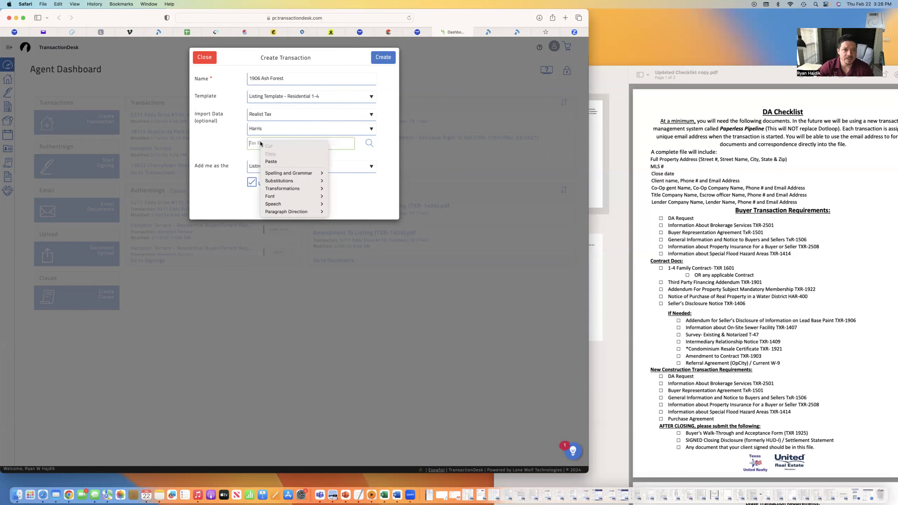
{"action": "left_click", "coordinate": [278, 162]}
{"action": "left_click", "coordinate": [277, 167]}
{"action": "left_click", "coordinate": [377, 59]}
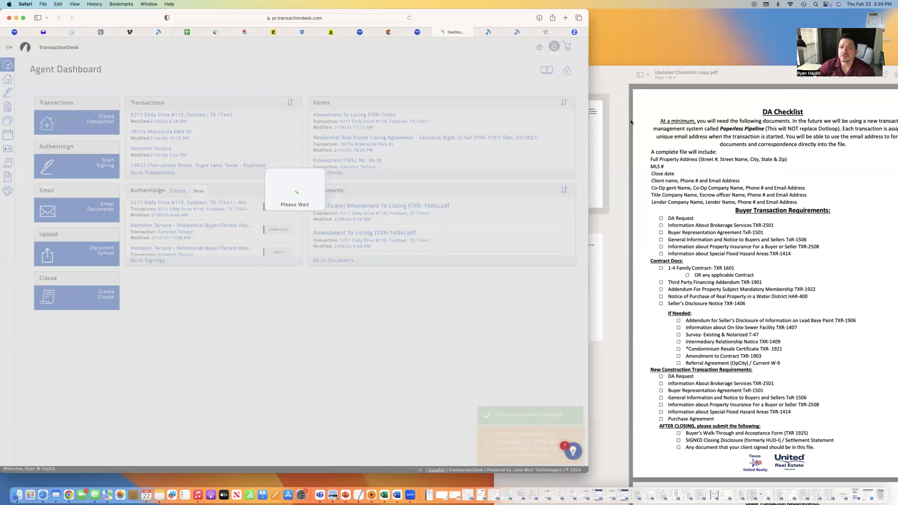
Move the Preview checklist aside, highlight Listing Transaction Requirements, then view the transaction's Documents
{"action": "left_click", "coordinate": [630, 120]}
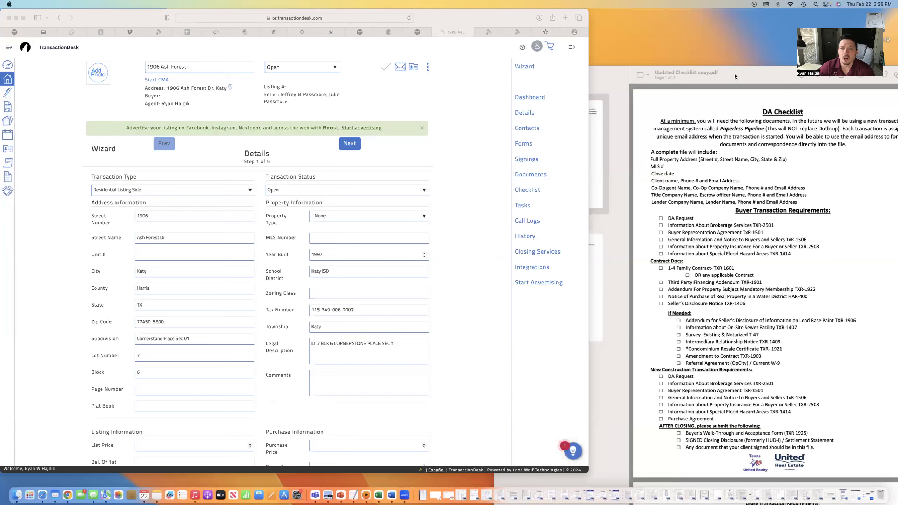
{"action": "left_click_drag", "start_coordinate": [735, 74], "coordinate": [637, 17]}
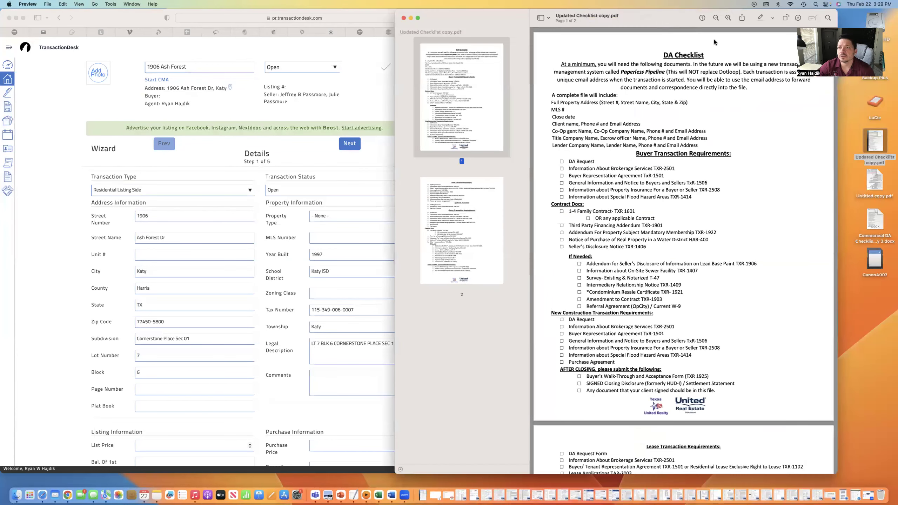
{"action": "left_click_drag", "start_coordinate": [715, 39], "coordinate": [782, 91]}
{"action": "scroll", "coordinate": [706, 316], "scroll_direction": "down", "scroll_amount": 10}
{"action": "scroll", "coordinate": [739, 219], "scroll_direction": "down", "scroll_amount": 1}
{"action": "left_click_drag", "start_coordinate": [808, 341], "coordinate": [842, 425]}
{"action": "left_click", "coordinate": [54, 102]}
{"action": "left_click", "coordinate": [530, 177]}
Add the T-47 Residential Real Property Affidavit to the transaction's forms
{"action": "left_click", "coordinate": [523, 144]}
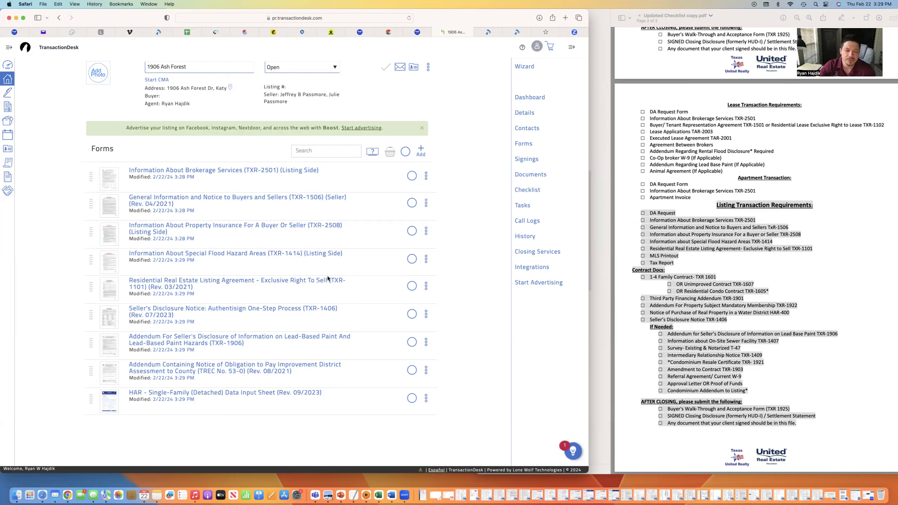
{"action": "left_click", "coordinate": [420, 151]}
{"action": "type", "text": "t-47"}
{"action": "left_click", "coordinate": [502, 124]}
{"action": "left_click", "coordinate": [503, 57]}
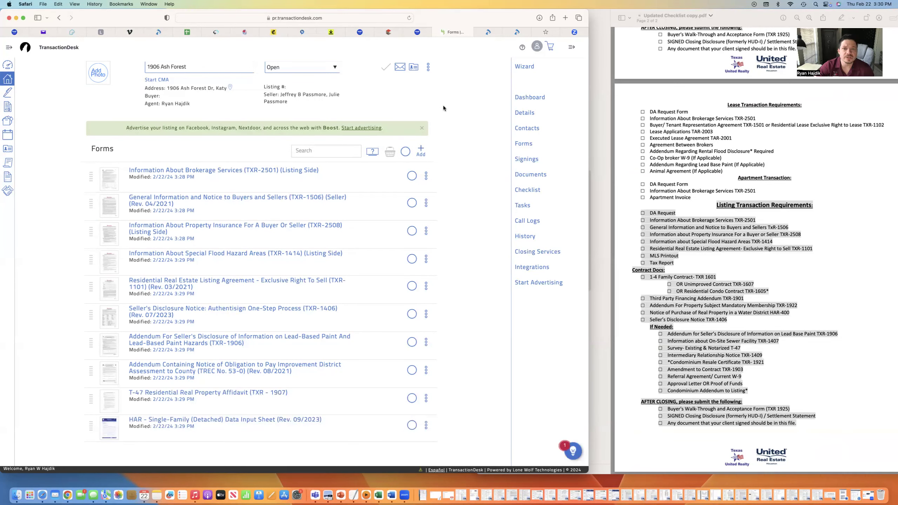
Search the forms library for 'mud'
{"action": "left_click", "coordinate": [423, 149]}
{"action": "type", "text": "mud"}
{"action": "key", "text": "Return"}
{"action": "type", "text": "u"}
Drop the MUD search, reopen the forms library, and search for 'inform'
{"action": "key", "text": "BackSpace"}
{"action": "left_click", "coordinate": [89, 57]}
{"action": "left_click", "coordinate": [421, 151]}
{"action": "left_click", "coordinate": [451, 77]}
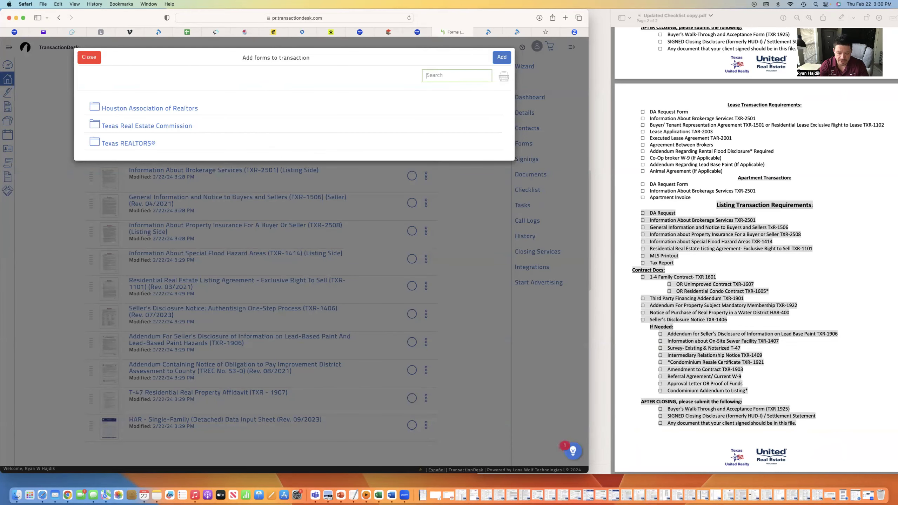
{"action": "type", "text": "informati"}
Add the General Information (TXR-1506) seller form, then bring the Preview checklist forward
{"action": "left_click", "coordinate": [502, 238]}
{"action": "left_click", "coordinate": [505, 57]}
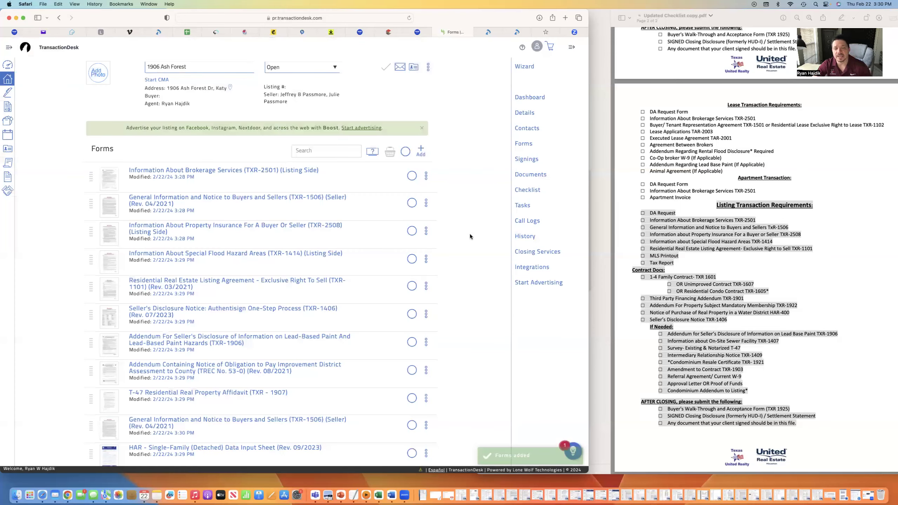
{"action": "scroll", "coordinate": [394, 272], "scroll_direction": "down", "scroll_amount": 1}
{"action": "left_click", "coordinate": [711, 253]}
{"action": "left_click", "coordinate": [669, 222]}
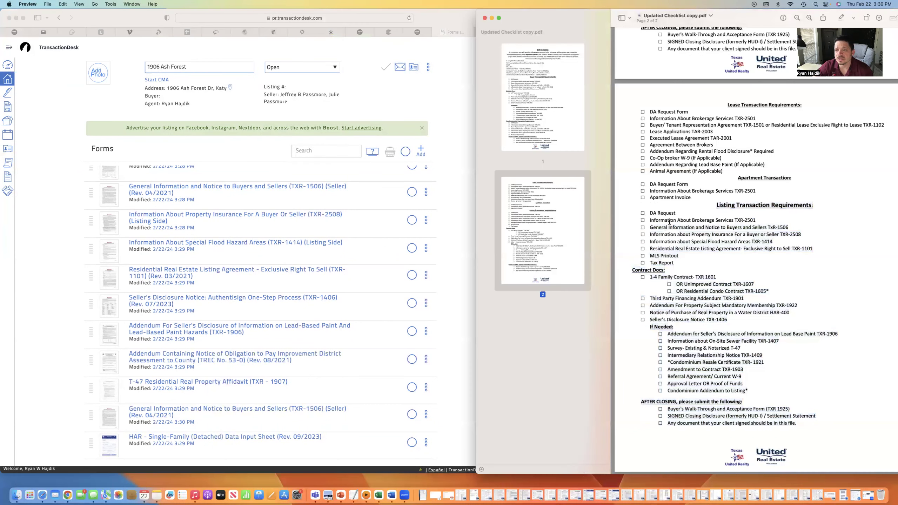
{"action": "left_click_drag", "start_coordinate": [650, 220], "coordinate": [686, 231]}
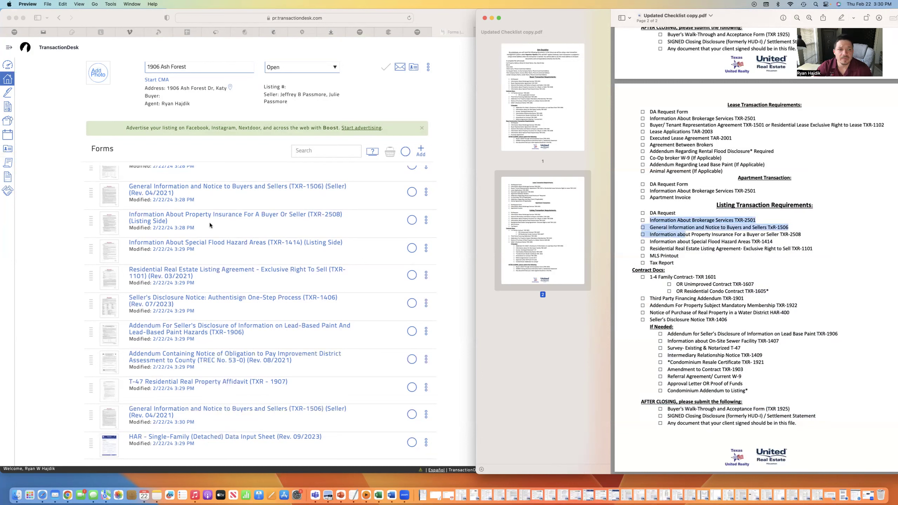
{"action": "scroll", "coordinate": [217, 228], "scroll_direction": "up", "scroll_amount": 1}
{"action": "left_click", "coordinate": [673, 233]}
{"action": "scroll", "coordinate": [167, 267], "scroll_direction": "down", "scroll_amount": 1}
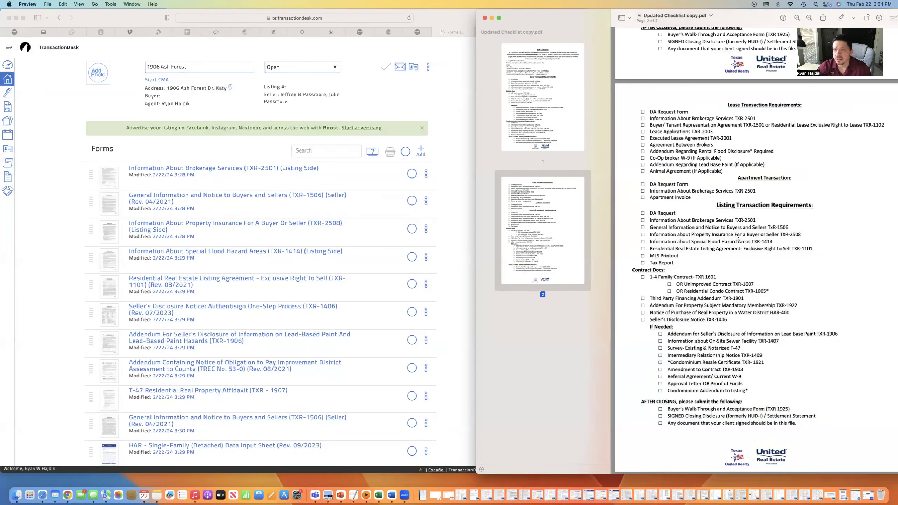
{"action": "scroll", "coordinate": [228, 311], "scroll_direction": "down", "scroll_amount": 1}
{"action": "scroll", "coordinate": [673, 263], "scroll_direction": "down", "scroll_amount": 1}
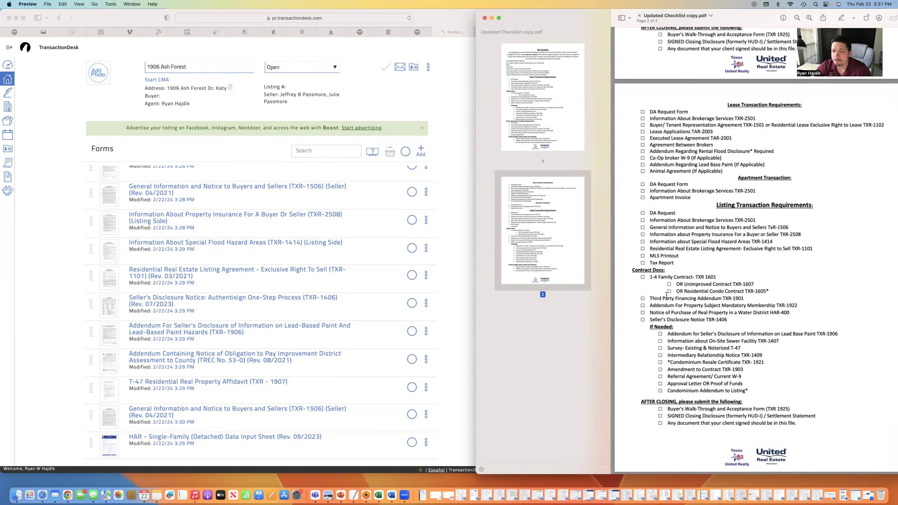
{"action": "left_click_drag", "start_coordinate": [647, 318], "coordinate": [739, 319]}
{"action": "left_click_drag", "start_coordinate": [650, 313], "coordinate": [806, 311]}
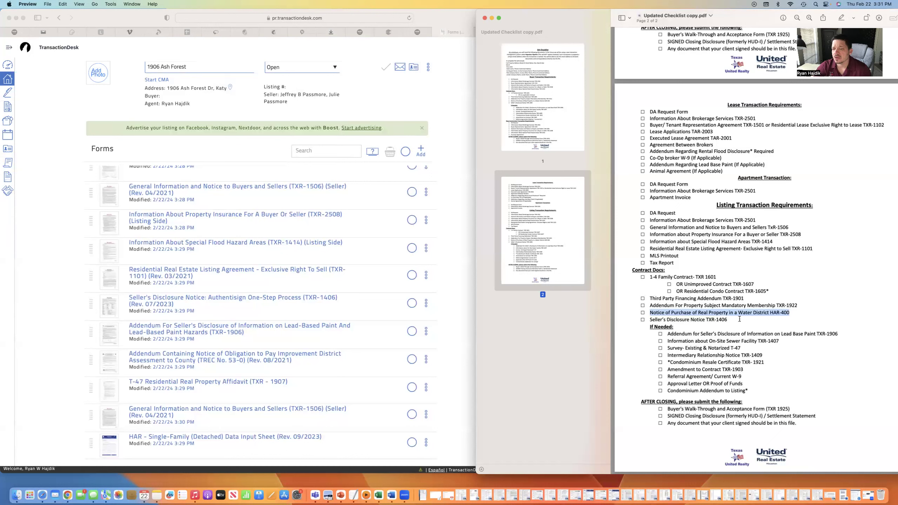
Highlight the Water District HAR-400, Existing & Notarized T-47, and AFTER CLOSING checklist lines, then return to TransactionDesk
{"action": "left_click", "coordinate": [743, 313]}
{"action": "left_click_drag", "start_coordinate": [651, 314], "coordinate": [812, 313]}
{"action": "left_click_drag", "start_coordinate": [791, 313], "coordinate": [648, 311]}
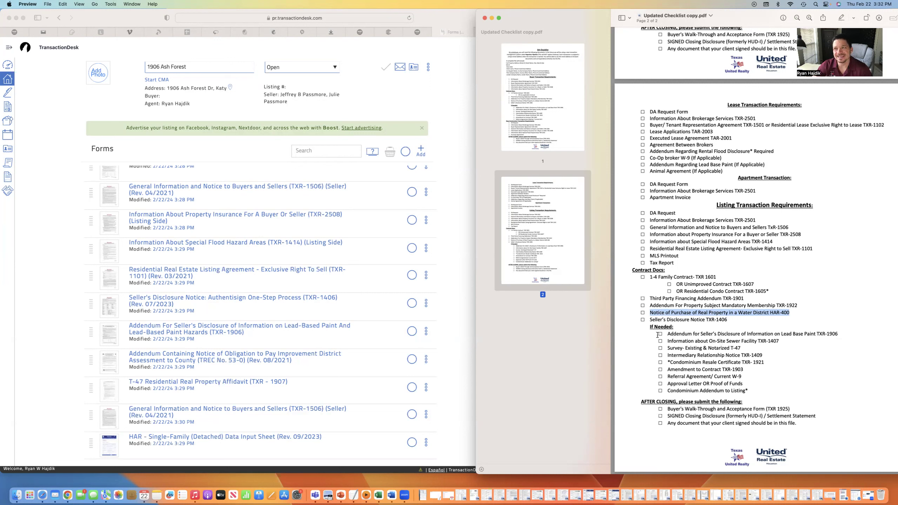
{"action": "left_click", "coordinate": [789, 315]}
{"action": "left_click_drag", "start_coordinate": [742, 349], "coordinate": [685, 348]}
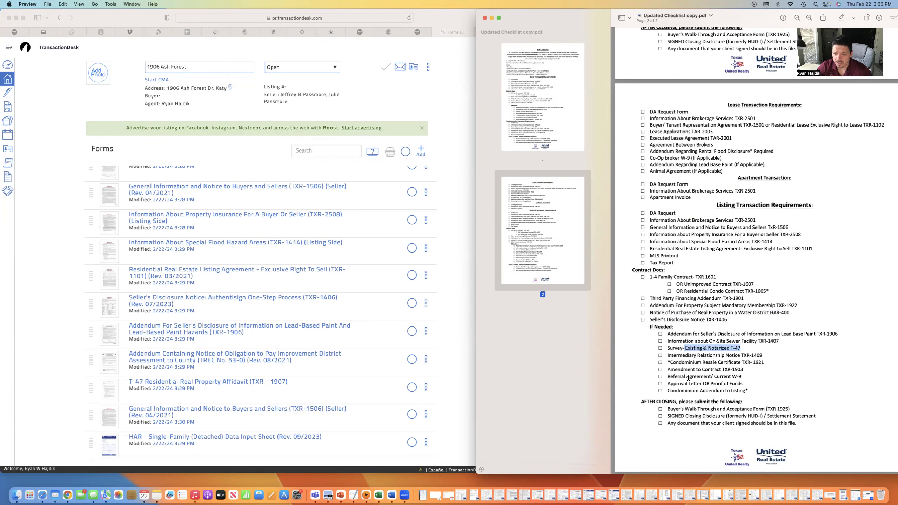
{"action": "left_click_drag", "start_coordinate": [641, 402], "coordinate": [743, 402]}
{"action": "left_click", "coordinate": [32, 248]}
{"action": "scroll", "coordinate": [213, 171], "scroll_direction": "up", "scroll_amount": 1}
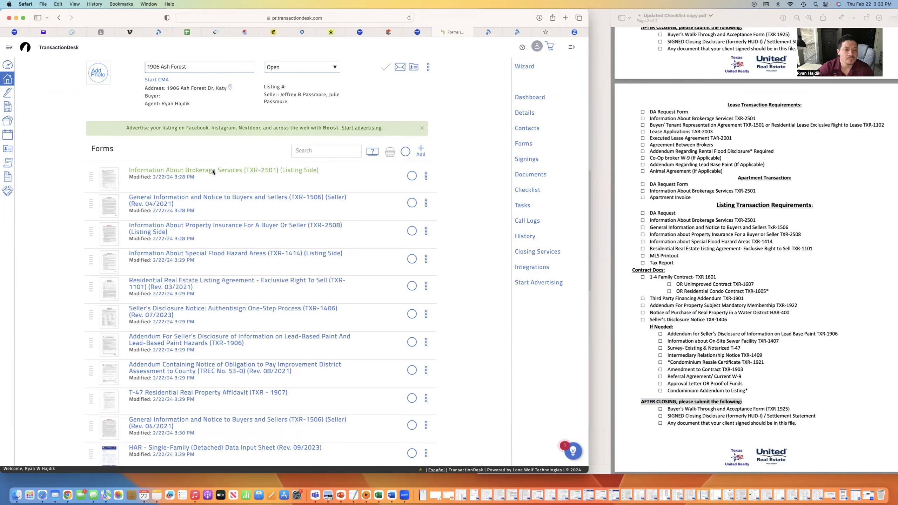
Open the Information About Brokerage Services form and Save/Exit it
{"action": "left_click", "coordinate": [213, 171]}
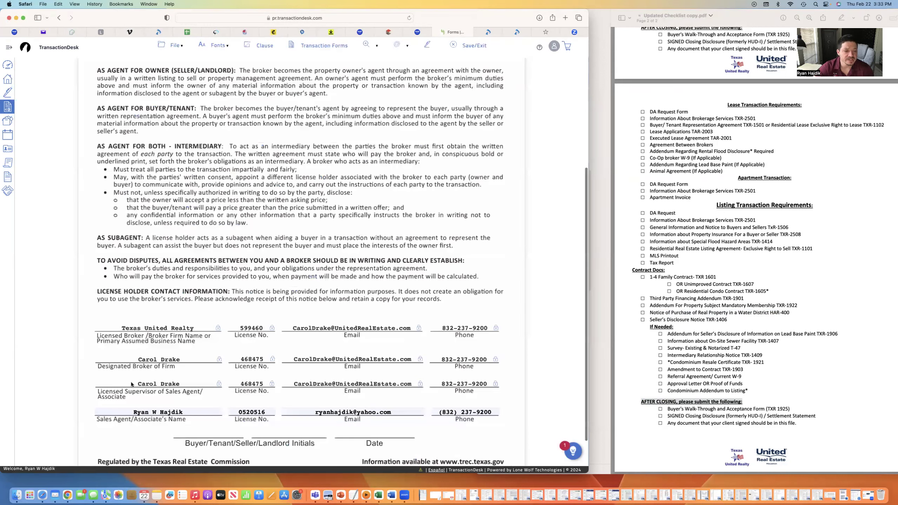
{"action": "scroll", "coordinate": [131, 385], "scroll_direction": "down", "scroll_amount": 2}
{"action": "scroll", "coordinate": [307, 366], "scroll_direction": "up", "scroll_amount": 3}
{"action": "scroll", "coordinate": [306, 367], "scroll_direction": "up", "scroll_amount": 5}
{"action": "left_click", "coordinate": [469, 45]}
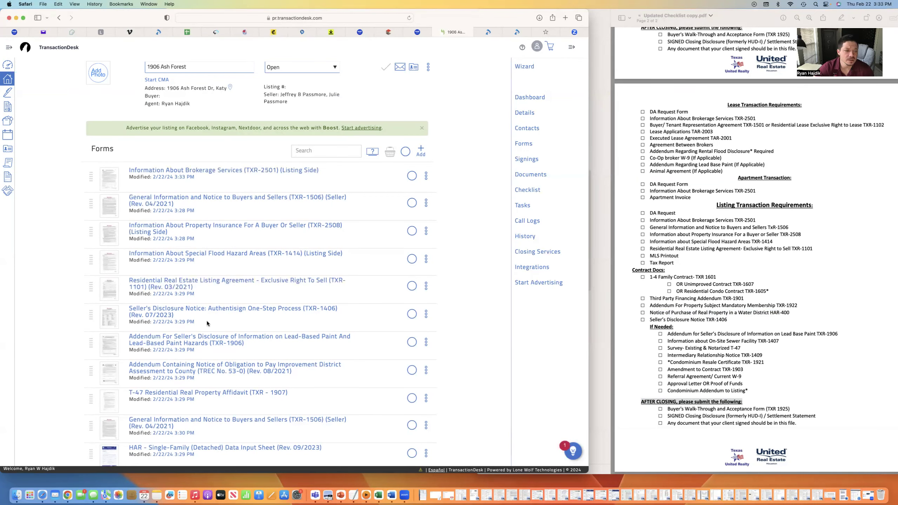
Open the Residential Real Estate Listing Agreement and scroll through its prefilled fields
{"action": "scroll", "coordinate": [216, 334], "scroll_direction": "down", "scroll_amount": 2}
{"action": "left_click", "coordinate": [205, 271]}
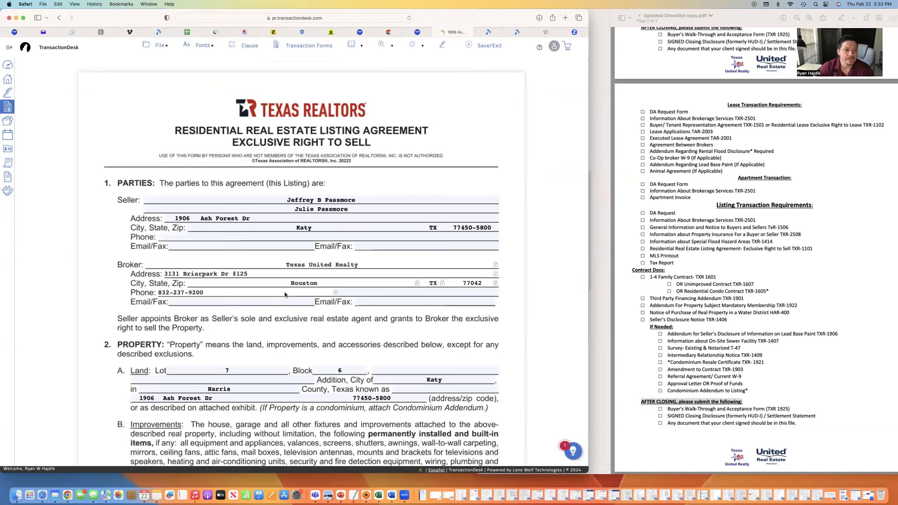
{"action": "scroll", "coordinate": [285, 293], "scroll_direction": "down", "scroll_amount": 1}
{"action": "scroll", "coordinate": [331, 230], "scroll_direction": "down", "scroll_amount": 1}
Delete the second seller's name from the listing agreement
{"action": "left_click", "coordinate": [366, 172]}
{"action": "key", "text": "BackSpace"}
{"action": "key", "text": "BackSpace"}
{"action": "key", "text": "BackSpace"}
{"action": "key", "text": "BackSpace"}
{"action": "key", "text": "BackSpace"}
{"action": "key", "text": "BackSpace"}
{"action": "key", "text": "BackSpace"}
{"action": "key", "text": "BackSpace"}
{"action": "key", "text": "BackSpace"}
{"action": "key", "text": "BackSpace"}
{"action": "key", "text": "BackSpace"}
{"action": "key", "text": "BackSpace"}
{"action": "key", "text": "BackSpace"}
{"action": "key", "text": "BackSpace"}
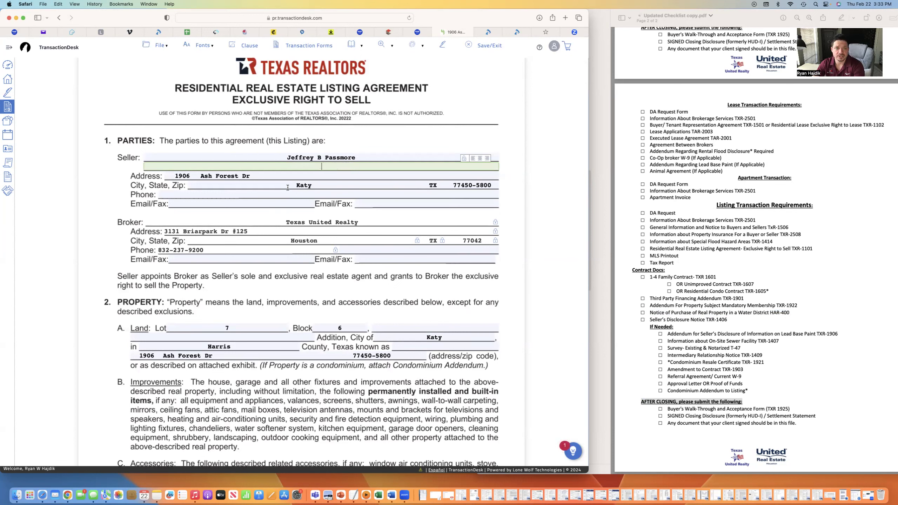
{"action": "left_click", "coordinate": [223, 196]}
Enter the broker's e-mail address in the broker Email/Fax field
{"action": "scroll", "coordinate": [294, 252], "scroll_direction": "down", "scroll_amount": 3}
{"action": "scroll", "coordinate": [262, 235], "scroll_direction": "down", "scroll_amount": 1}
{"action": "left_click", "coordinate": [225, 204]}
{"action": "left_click", "coordinate": [220, 235]}
Copy CORNERSTONE PLACE SEC 1 from the tax record into the Addition field
{"action": "scroll", "coordinate": [403, 219], "scroll_direction": "down", "scroll_amount": 4}
{"action": "left_click", "coordinate": [403, 212]}
{"action": "left_click", "coordinate": [394, 33]}
{"action": "left_click_drag", "start_coordinate": [123, 314], "coordinate": [198, 315]}
{"action": "right_click", "coordinate": [180, 316]}
{"action": "left_click", "coordinate": [233, 346]}
{"action": "left_click", "coordinate": [459, 32]}
{"action": "right_click", "coordinate": [380, 212]}
{"action": "left_click", "coordinate": [404, 231]}
{"action": "left_click", "coordinate": [417, 307]}
{"action": "scroll", "coordinate": [351, 338], "scroll_direction": "down", "scroll_amount": 3}
{"action": "scroll", "coordinate": [351, 336], "scroll_direction": "down", "scroll_amount": 3}
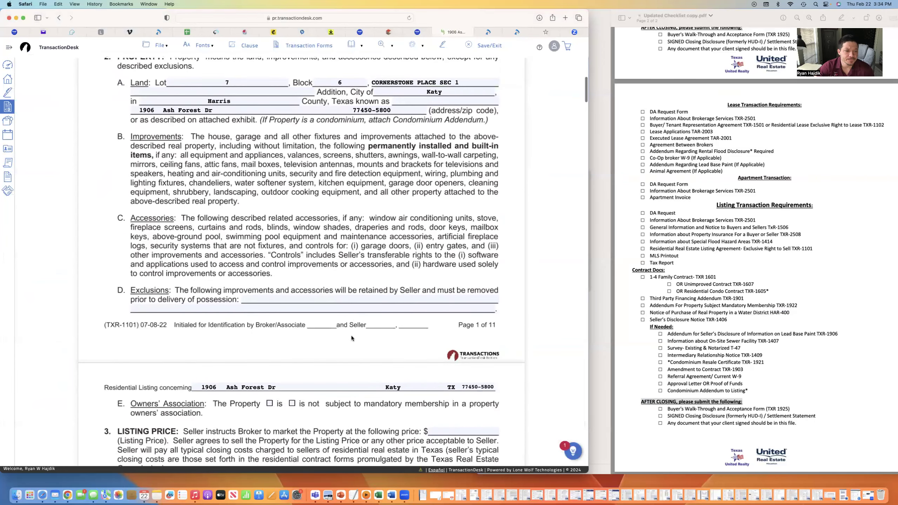
{"action": "left_click", "coordinate": [281, 289]}
{"action": "scroll", "coordinate": [276, 201], "scroll_direction": "down", "scroll_amount": 2}
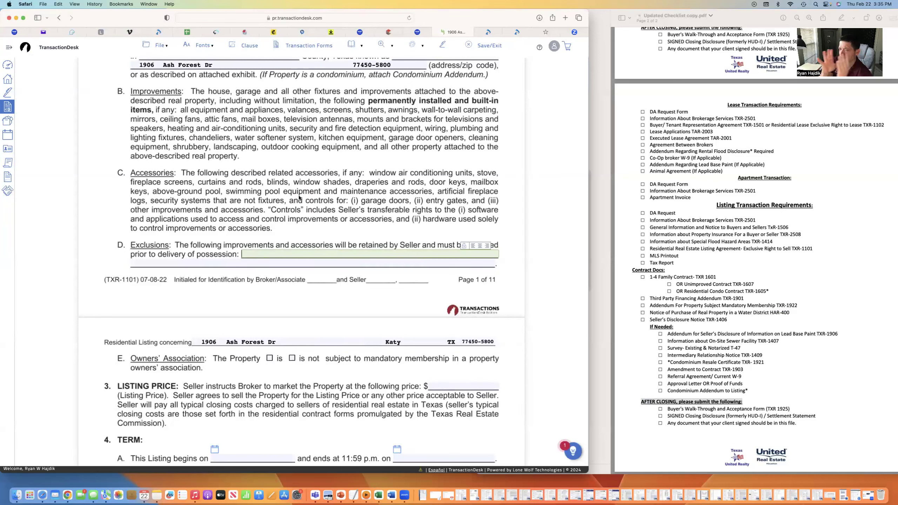
Mark the property as subject to a mandatory owners' association
{"action": "scroll", "coordinate": [244, 285], "scroll_direction": "down", "scroll_amount": 5}
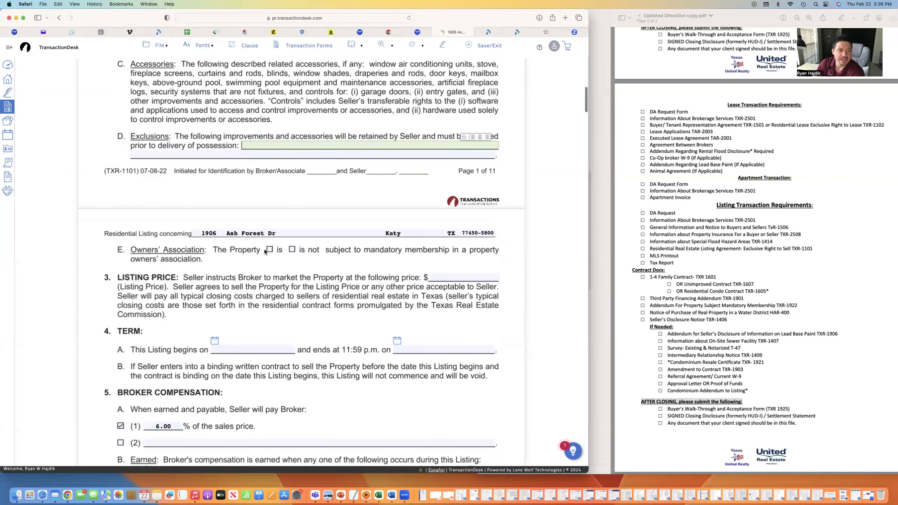
{"action": "left_click", "coordinate": [270, 250]}
{"action": "scroll", "coordinate": [438, 244], "scroll_direction": "down", "scroll_amount": 1}
Set the listing start date to February 22, 2024 from the calendar
{"action": "scroll", "coordinate": [378, 293], "scroll_direction": "down", "scroll_amount": 7}
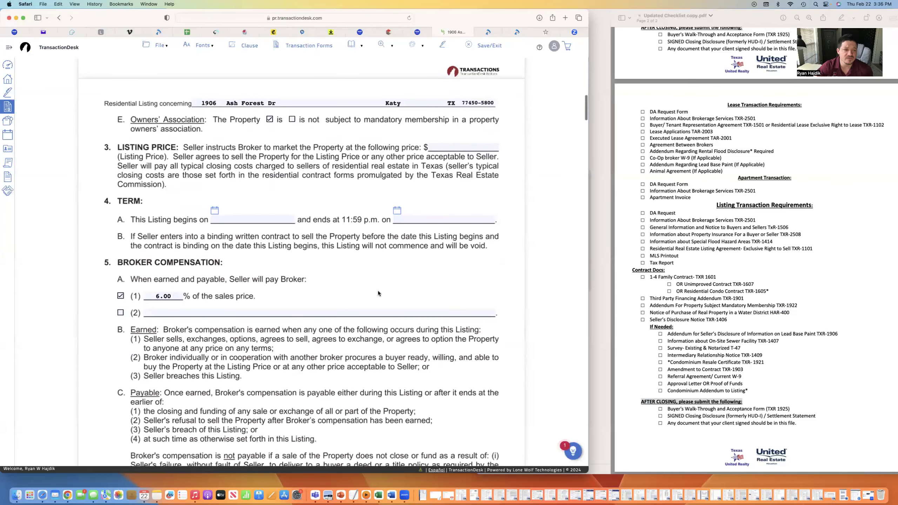
{"action": "left_click", "coordinate": [215, 208]}
{"action": "left_click", "coordinate": [276, 277]}
{"action": "left_click", "coordinate": [443, 216]}
{"action": "left_click", "coordinate": [398, 208]}
{"action": "left_click", "coordinate": [488, 223]}
{"action": "left_click", "coordinate": [488, 223]}
{"action": "left_click", "coordinate": [489, 223]}
{"action": "left_click", "coordinate": [489, 223]}
{"action": "left_click", "coordinate": [489, 223]}
{"action": "left_click", "coordinate": [489, 223]}
{"action": "left_click", "coordinate": [462, 279]}
{"action": "scroll", "coordinate": [281, 308], "scroll_direction": "down", "scroll_amount": 2}
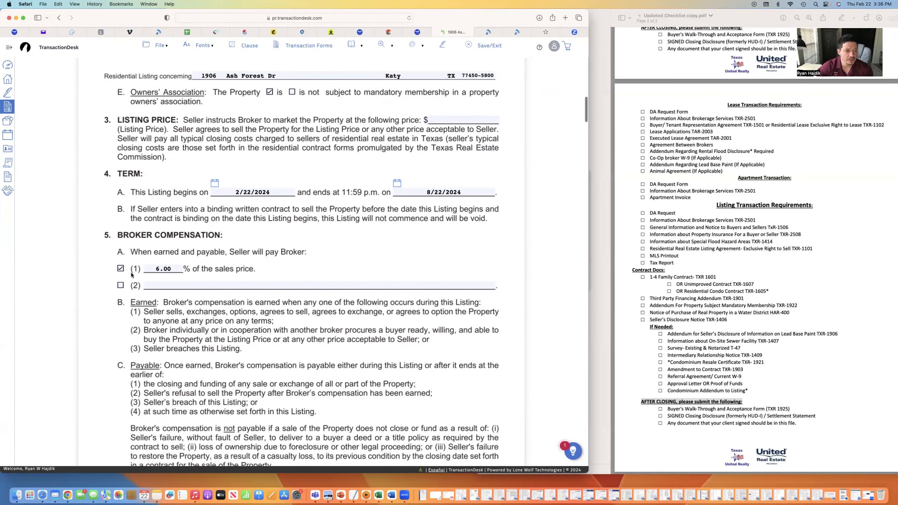
{"action": "scroll", "coordinate": [246, 302], "scroll_direction": "down", "scroll_amount": 6}
{"action": "scroll", "coordinate": [245, 305], "scroll_direction": "down", "scroll_amount": 7}
{"action": "scroll", "coordinate": [246, 305], "scroll_direction": "down", "scroll_amount": 3}
{"action": "scroll", "coordinate": [245, 305], "scroll_direction": "down", "scroll_amount": 8}
{"action": "scroll", "coordinate": [481, 141], "scroll_direction": "down", "scroll_amount": 1}
{"action": "left_click", "coordinate": [484, 149]}
{"action": "type", "text": "90"}
{"action": "left_click", "coordinate": [337, 231]}
{"action": "scroll", "coordinate": [354, 235], "scroll_direction": "down", "scroll_amount": 3}
{"action": "scroll", "coordinate": [307, 279], "scroll_direction": "down", "scroll_amount": 4}
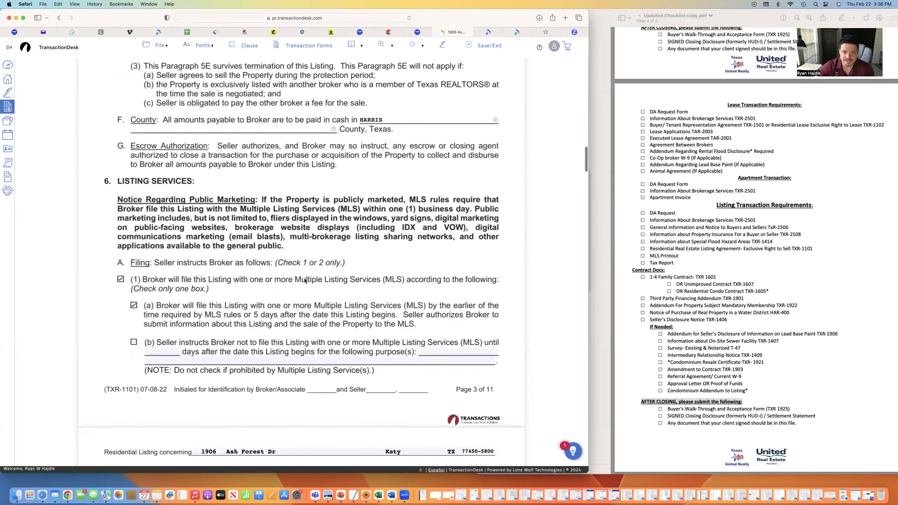
{"action": "scroll", "coordinate": [312, 258], "scroll_direction": "down", "scroll_amount": 2}
{"action": "scroll", "coordinate": [285, 238], "scroll_direction": "up", "scroll_amount": 10}
{"action": "scroll", "coordinate": [271, 261], "scroll_direction": "up", "scroll_amount": 10}
{"action": "scroll", "coordinate": [299, 295], "scroll_direction": "down", "scroll_amount": 10}
{"action": "scroll", "coordinate": [299, 298], "scroll_direction": "down", "scroll_amount": 10}
{"action": "scroll", "coordinate": [270, 190], "scroll_direction": "down", "scroll_amount": 1}
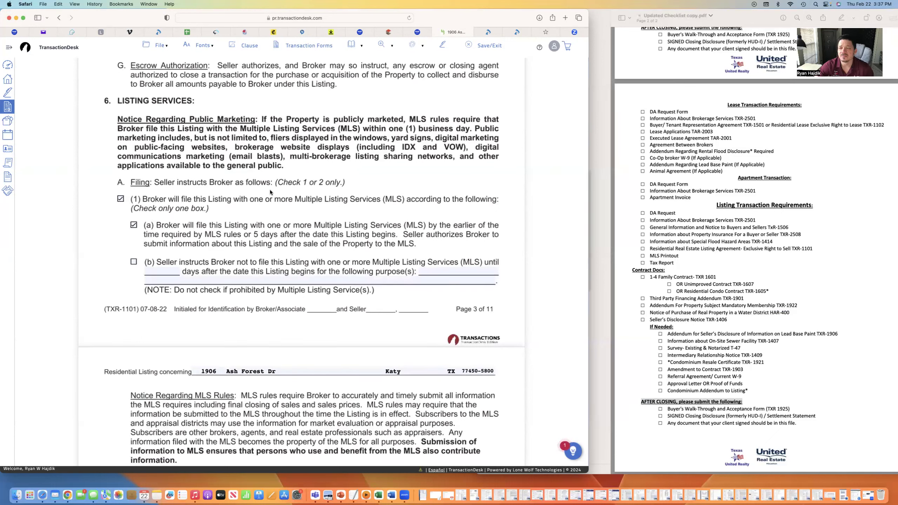
{"action": "scroll", "coordinate": [273, 195], "scroll_direction": "up", "scroll_amount": 1}
{"action": "scroll", "coordinate": [273, 194], "scroll_direction": "down", "scroll_amount": 3}
{"action": "scroll", "coordinate": [272, 192], "scroll_direction": "up", "scroll_amount": 1}
{"action": "scroll", "coordinate": [273, 195], "scroll_direction": "down", "scroll_amount": 2}
Untick MLS option (a) in section 6A, leaving (b) so the broker won't file
{"action": "left_click", "coordinate": [133, 191]}
{"action": "scroll", "coordinate": [459, 240], "scroll_direction": "down", "scroll_amount": 2}
{"action": "scroll", "coordinate": [346, 258], "scroll_direction": "down", "scroll_amount": 1}
{"action": "scroll", "coordinate": [345, 258], "scroll_direction": "down", "scroll_amount": 5}
{"action": "scroll", "coordinate": [346, 257], "scroll_direction": "up", "scroll_amount": 6}
{"action": "scroll", "coordinate": [346, 256], "scroll_direction": "up", "scroll_amount": 1}
{"action": "scroll", "coordinate": [345, 259], "scroll_direction": "up", "scroll_amount": 7}
{"action": "scroll", "coordinate": [346, 257], "scroll_direction": "up", "scroll_amount": 12}
{"action": "scroll", "coordinate": [346, 256], "scroll_direction": "down", "scroll_amount": 8}
{"action": "scroll", "coordinate": [346, 257], "scroll_direction": "down", "scroll_amount": 7}
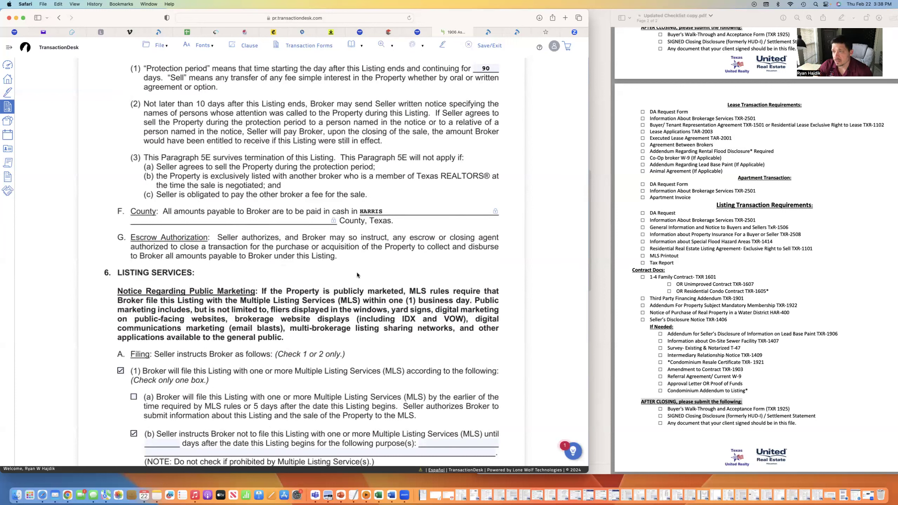
{"action": "scroll", "coordinate": [357, 274], "scroll_direction": "down", "scroll_amount": 3}
{"action": "scroll", "coordinate": [311, 284], "scroll_direction": "down", "scroll_amount": 5}
{"action": "scroll", "coordinate": [311, 284], "scroll_direction": "down", "scroll_amount": 5}
{"action": "scroll", "coordinate": [312, 284], "scroll_direction": "down", "scroll_amount": 8}
{"action": "scroll", "coordinate": [312, 286], "scroll_direction": "down", "scroll_amount": 15}
{"action": "scroll", "coordinate": [314, 287], "scroll_direction": "down", "scroll_amount": 5}
{"action": "scroll", "coordinate": [314, 288], "scroll_direction": "down", "scroll_amount": 1}
{"action": "scroll", "coordinate": [259, 311], "scroll_direction": "down", "scroll_amount": 3}
{"action": "scroll", "coordinate": [283, 302], "scroll_direction": "down", "scroll_amount": 1}
{"action": "scroll", "coordinate": [198, 333], "scroll_direction": "down", "scroll_amount": 3}
{"action": "scroll", "coordinate": [209, 287], "scroll_direction": "down", "scroll_amount": 1}
{"action": "scroll", "coordinate": [230, 269], "scroll_direction": "down", "scroll_amount": 4}
{"action": "scroll", "coordinate": [253, 272], "scroll_direction": "down", "scroll_amount": 2}
{"action": "scroll", "coordinate": [252, 271], "scroll_direction": "down", "scroll_amount": 6}
{"action": "scroll", "coordinate": [242, 203], "scroll_direction": "down", "scroll_amount": 4}
{"action": "scroll", "coordinate": [177, 163], "scroll_direction": "up", "scroll_amount": 6}
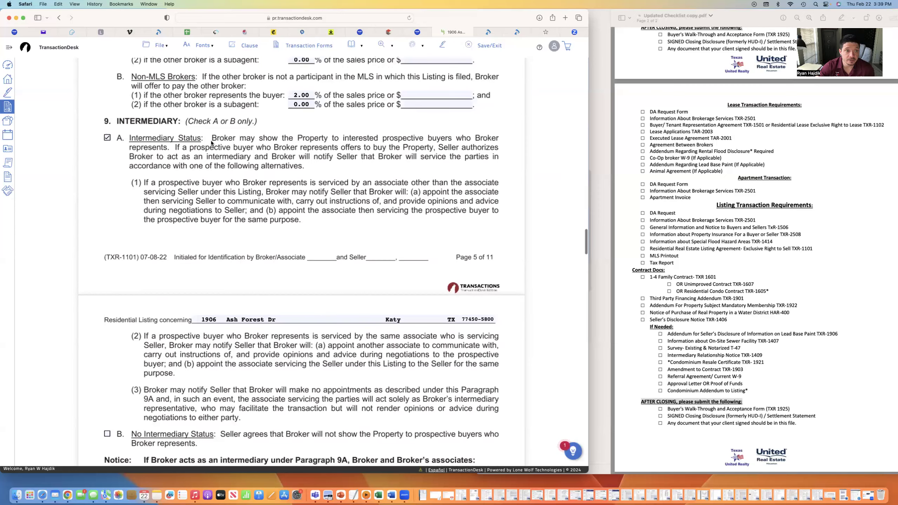
{"action": "scroll", "coordinate": [258, 222], "scroll_direction": "down", "scroll_amount": 7}
{"action": "scroll", "coordinate": [259, 221], "scroll_direction": "down", "scroll_amount": 13}
{"action": "scroll", "coordinate": [254, 224], "scroll_direction": "down", "scroll_amount": 8}
Check Conventional, VA, FHA and Cash financing under paragraph 11C
{"action": "left_click", "coordinate": [135, 253]}
{"action": "left_click", "coordinate": [135, 263]}
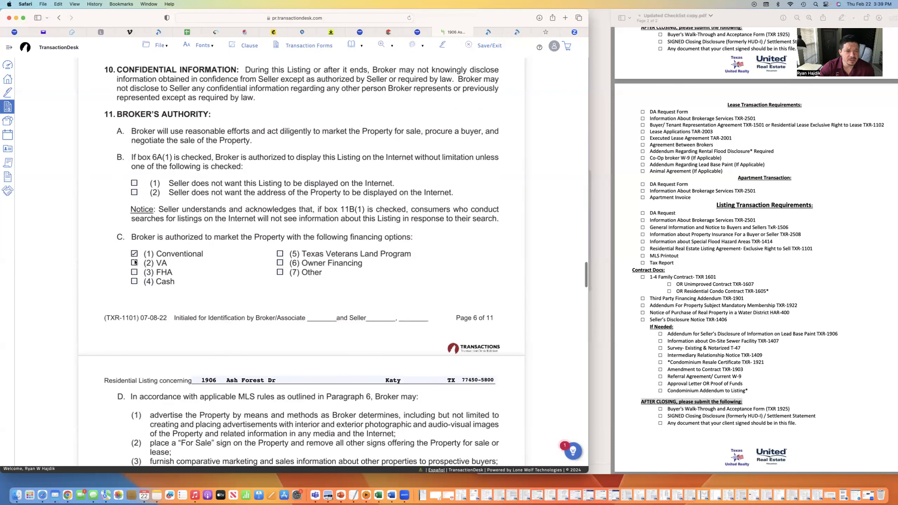
{"action": "left_click", "coordinate": [135, 272]}
{"action": "left_click", "coordinate": [134, 282]}
{"action": "scroll", "coordinate": [292, 281], "scroll_direction": "down", "scroll_amount": 4}
{"action": "scroll", "coordinate": [292, 283], "scroll_direction": "down", "scroll_amount": 2}
{"action": "scroll", "coordinate": [292, 283], "scroll_direction": "down", "scroll_amount": 5}
{"action": "scroll", "coordinate": [292, 283], "scroll_direction": "down", "scroll_amount": 10}
{"action": "scroll", "coordinate": [293, 283], "scroll_direction": "down", "scroll_amount": 6}
{"action": "scroll", "coordinate": [293, 283], "scroll_direction": "down", "scroll_amount": 10}
{"action": "scroll", "coordinate": [292, 283], "scroll_direction": "down", "scroll_amount": 6}
{"action": "scroll", "coordinate": [157, 374], "scroll_direction": "down", "scroll_amount": 2}
Select the listing requirement items in the Preview checklist
{"action": "left_click", "coordinate": [707, 209]}
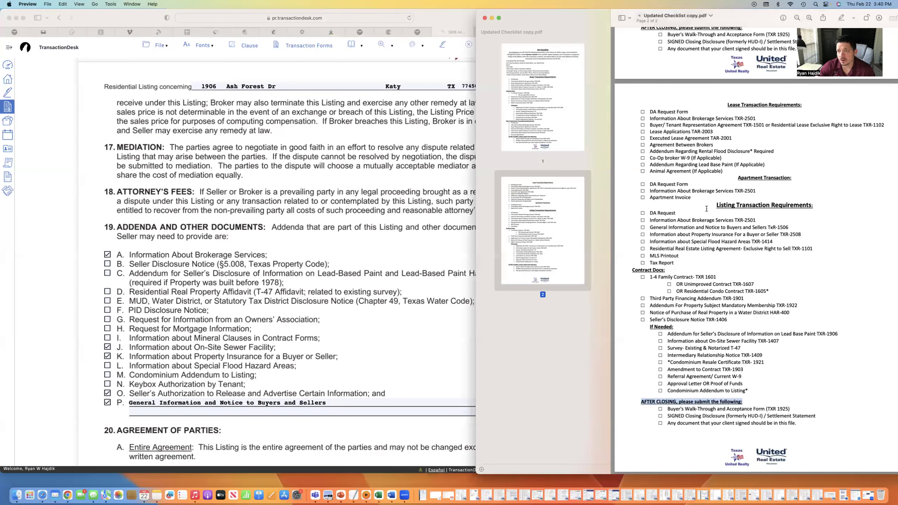
{"action": "left_click_drag", "start_coordinate": [653, 211], "coordinate": [764, 363]}
{"action": "left_click", "coordinate": [299, 322]}
Scroll through sections 19–21, seller marked not a foreign person, to the signature page
{"action": "scroll", "coordinate": [313, 317], "scroll_direction": "down", "scroll_amount": 7}
{"action": "scroll", "coordinate": [313, 319], "scroll_direction": "down", "scroll_amount": 9}
{"action": "scroll", "coordinate": [286, 305], "scroll_direction": "down", "scroll_amount": 8}
{"action": "scroll", "coordinate": [300, 266], "scroll_direction": "down", "scroll_amount": 1}
{"action": "scroll", "coordinate": [334, 234], "scroll_direction": "down", "scroll_amount": 1}
{"action": "scroll", "coordinate": [322, 261], "scroll_direction": "down", "scroll_amount": 1}
{"action": "scroll", "coordinate": [321, 261], "scroll_direction": "down", "scroll_amount": 2}
{"action": "scroll", "coordinate": [321, 261], "scroll_direction": "down", "scroll_amount": 15}
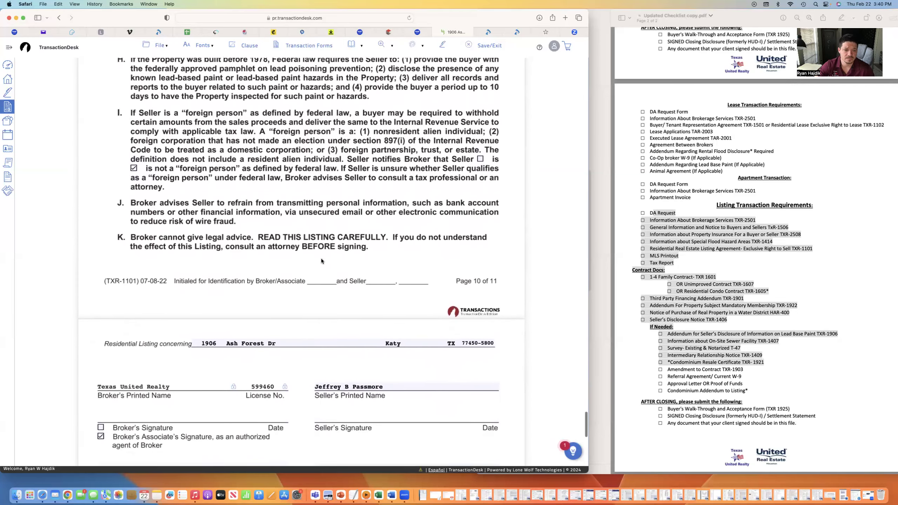
{"action": "scroll", "coordinate": [321, 261], "scroll_direction": "down", "scroll_amount": 8}
{"action": "scroll", "coordinate": [440, 90], "scroll_direction": "up", "scroll_amount": 20}
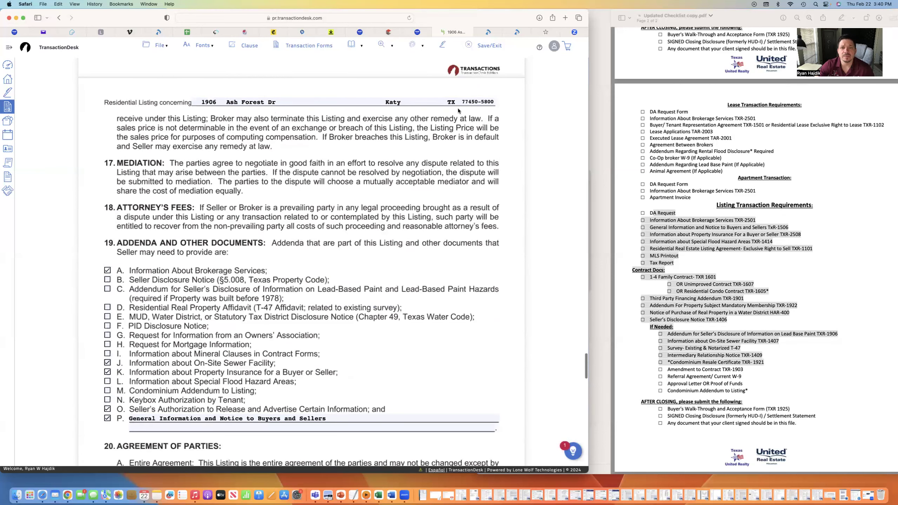
{"action": "scroll", "coordinate": [458, 109], "scroll_direction": "up", "scroll_amount": 20}
Save the listing agreement, then open and save the Seller's Disclosure Notice
{"action": "left_click", "coordinate": [482, 45]}
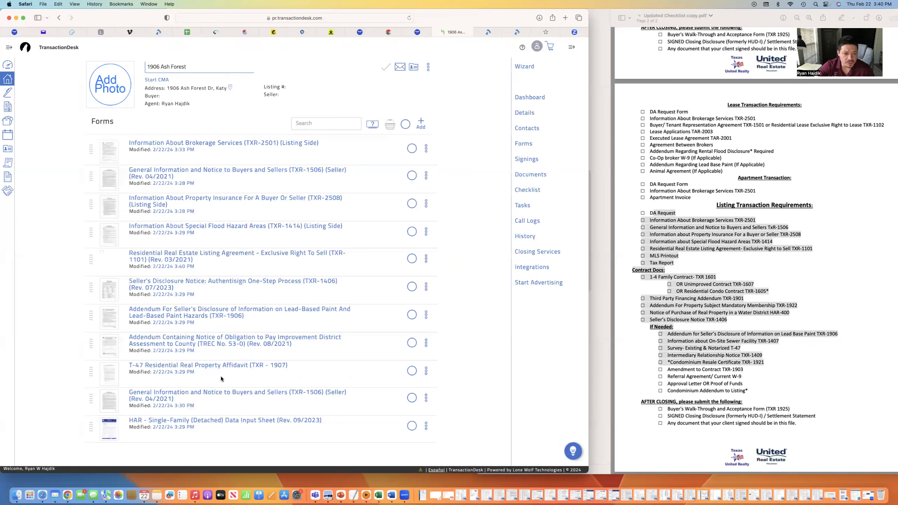
{"action": "scroll", "coordinate": [243, 385], "scroll_direction": "down", "scroll_amount": 2}
{"action": "left_click", "coordinate": [184, 297]}
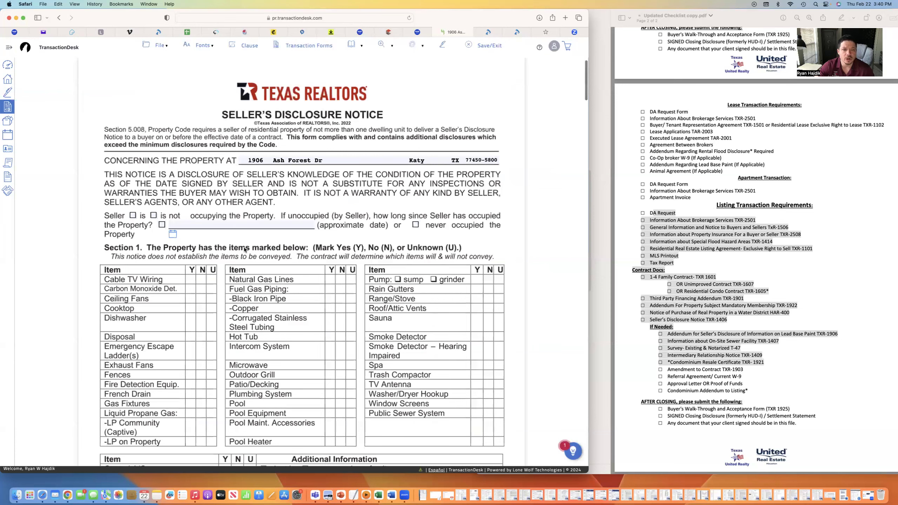
{"action": "scroll", "coordinate": [313, 264], "scroll_direction": "up", "scroll_amount": 1}
{"action": "left_click", "coordinate": [482, 46]}
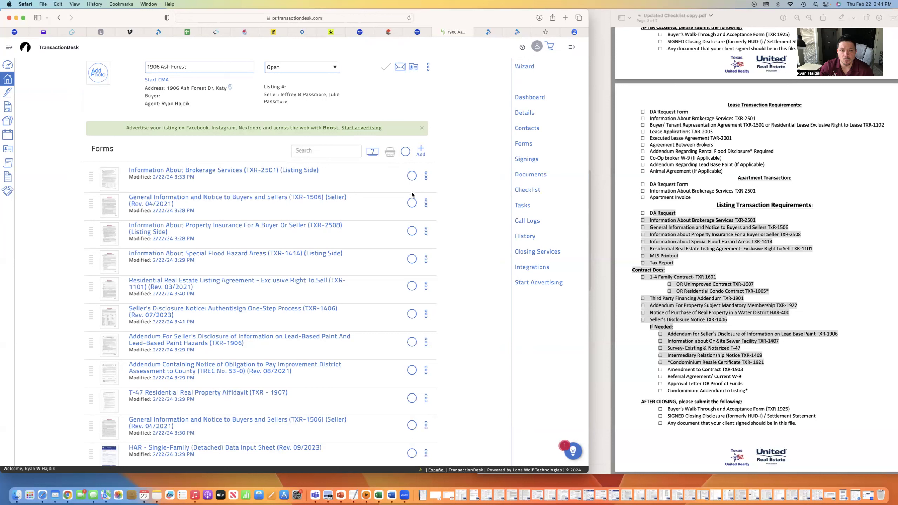
{"action": "left_click", "coordinate": [412, 176]}
{"action": "left_click", "coordinate": [412, 202]}
{"action": "left_click", "coordinate": [412, 176]}
{"action": "left_click", "coordinate": [411, 203]}
{"action": "left_click", "coordinate": [411, 288]}
{"action": "left_click", "coordinate": [391, 153]}
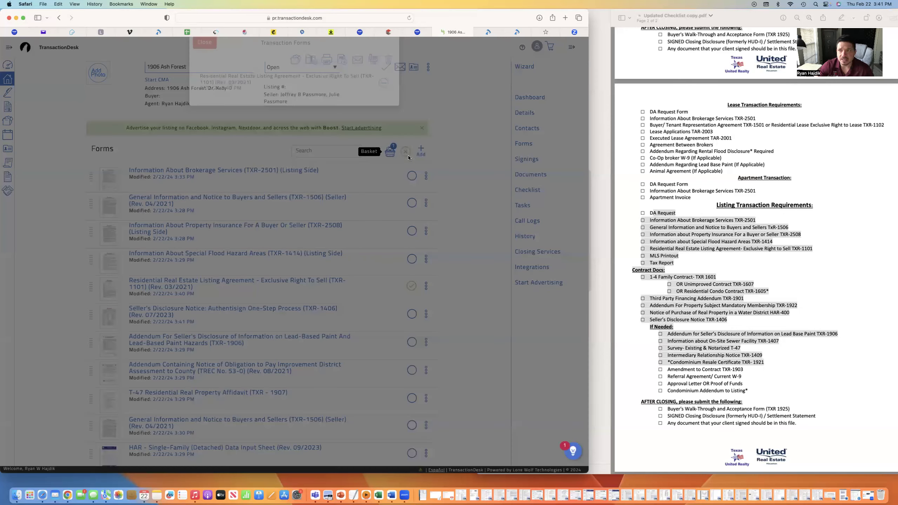
{"action": "left_click", "coordinate": [215, 61]}
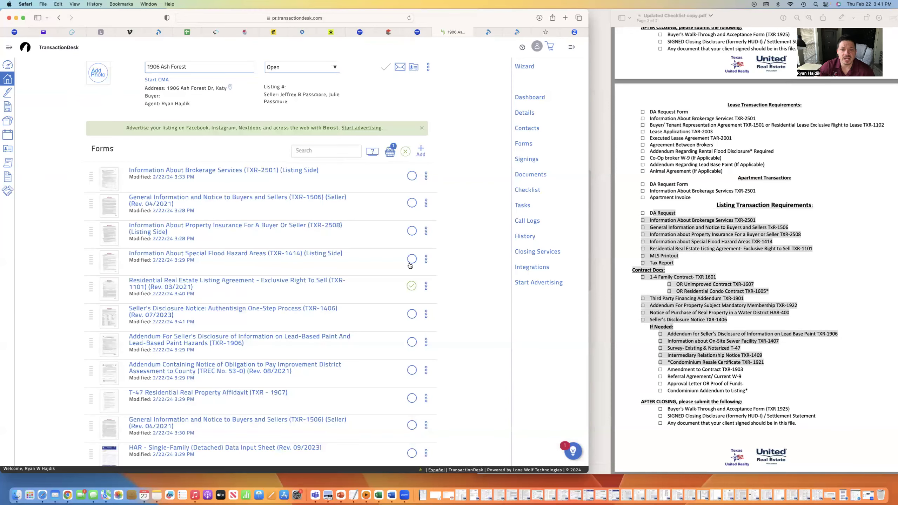
{"action": "left_click", "coordinate": [411, 286]}
{"action": "left_click", "coordinate": [412, 286]}
{"action": "left_click", "coordinate": [412, 259]}
{"action": "left_click", "coordinate": [411, 231]}
{"action": "left_click", "coordinate": [389, 153]}
{"action": "left_click", "coordinate": [204, 57]}
{"action": "left_click", "coordinate": [411, 231]}
{"action": "left_click", "coordinate": [411, 258]}
{"action": "left_click", "coordinate": [412, 286]}
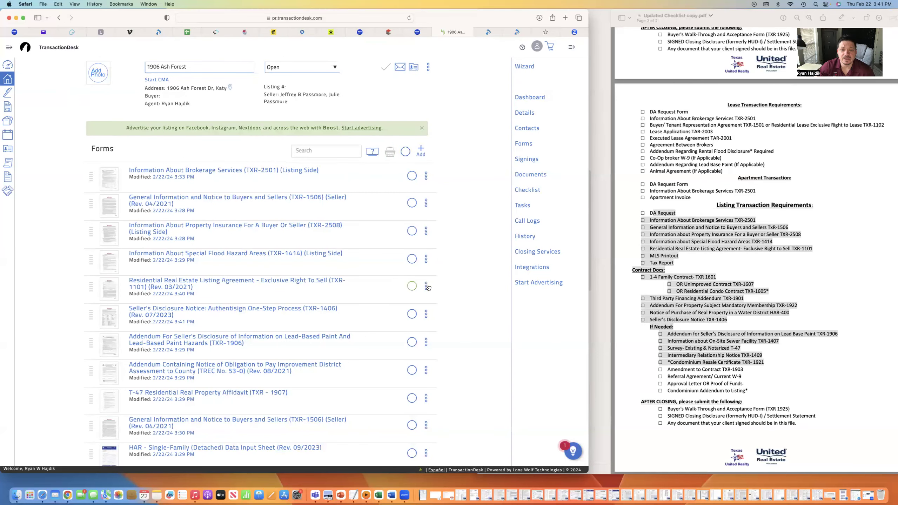
Add a new signing for the transaction and start entering its name
{"action": "left_click", "coordinate": [528, 160]}
{"action": "left_click", "coordinate": [415, 153]}
{"action": "left_click", "coordinate": [290, 75]}
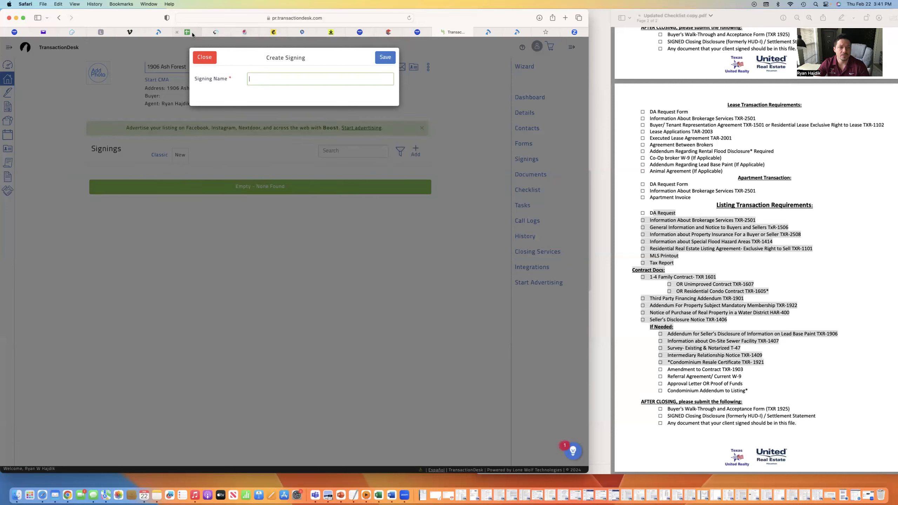
{"action": "mouse_move", "coordinate": [193, 34]}
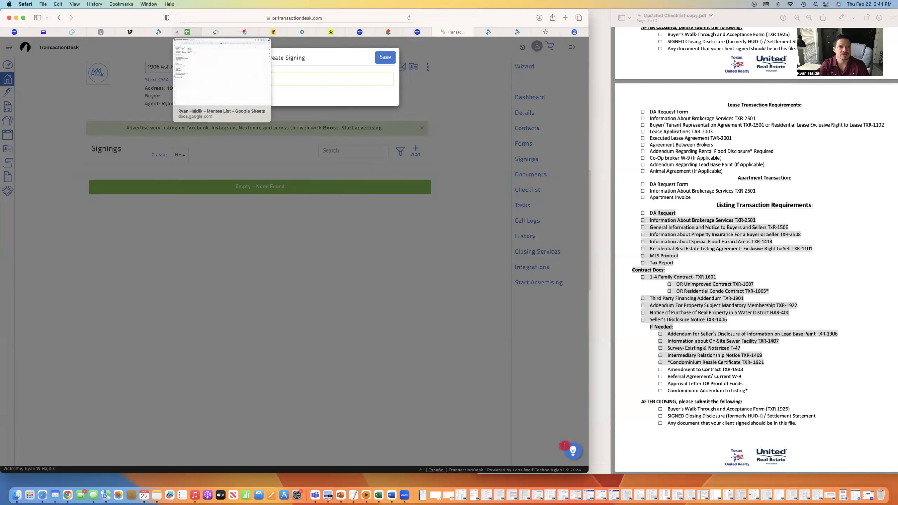
{"action": "type", "text": "ash"}
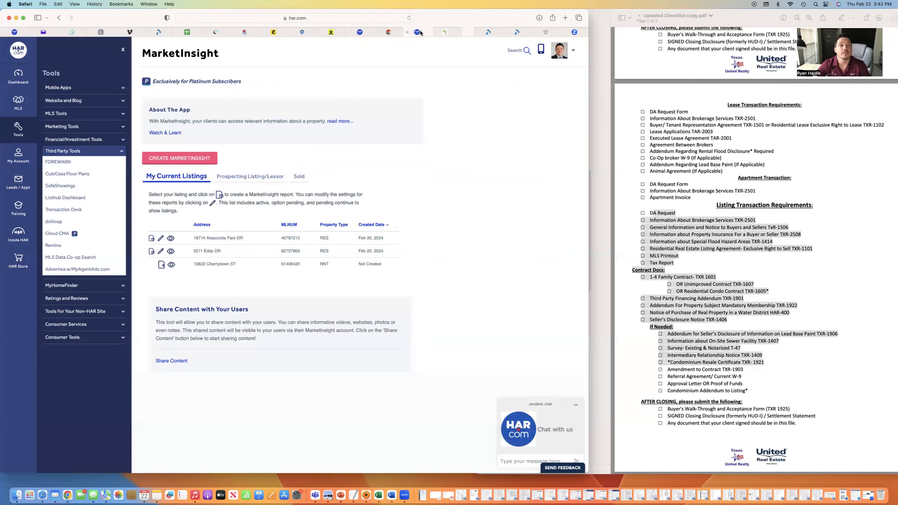
Finish naming the signing 'ash forest' and save it
{"action": "left_click", "coordinate": [417, 32]}
{"action": "left_click", "coordinate": [361, 33]}
{"action": "left_click", "coordinate": [407, 32]}
{"action": "left_click", "coordinate": [466, 33]}
{"action": "left_click", "coordinate": [320, 81]}
{"action": "type", "text": "fore"}
{"action": "type", "text": "st"}
{"action": "left_click", "coordinate": [379, 60]}
Open the document picker and dismiss it without adding any document
{"action": "left_click", "coordinate": [197, 205]}
{"action": "scroll", "coordinate": [324, 287], "scroll_direction": "down", "scroll_amount": 3}
{"action": "scroll", "coordinate": [324, 287], "scroll_direction": "up", "scroll_amount": 3}
{"action": "left_click", "coordinate": [422, 146]}
Show the signers panel and bring up the add-participants options
{"action": "left_click", "coordinate": [570, 72]}
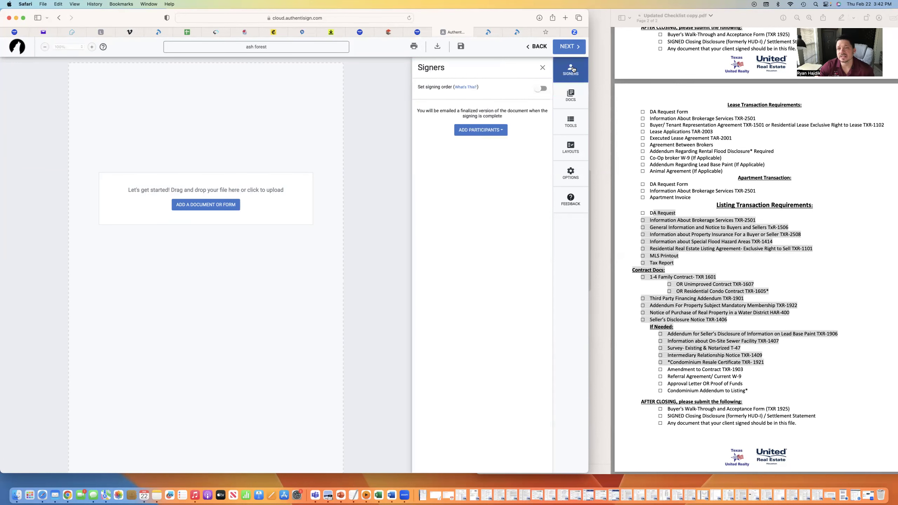
{"action": "left_click", "coordinate": [570, 70]}
{"action": "left_click", "coordinate": [564, 74]}
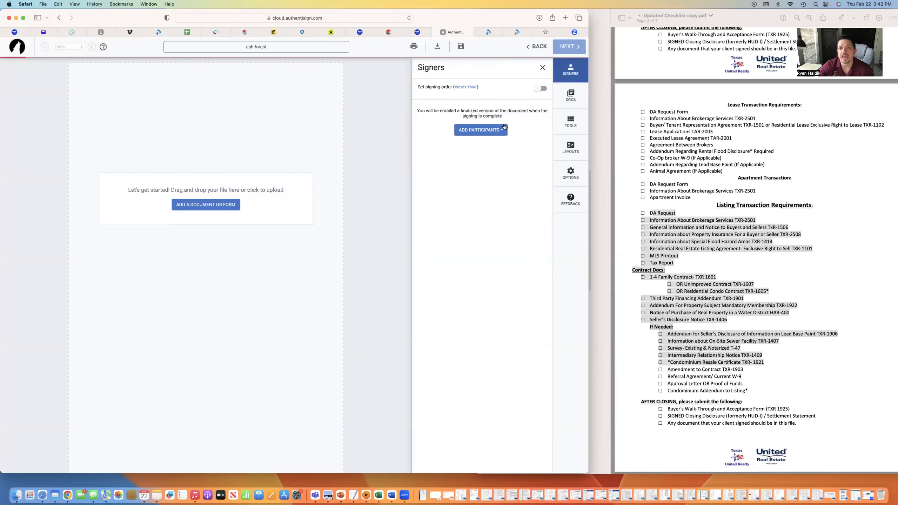
{"action": "left_click", "coordinate": [482, 130]}
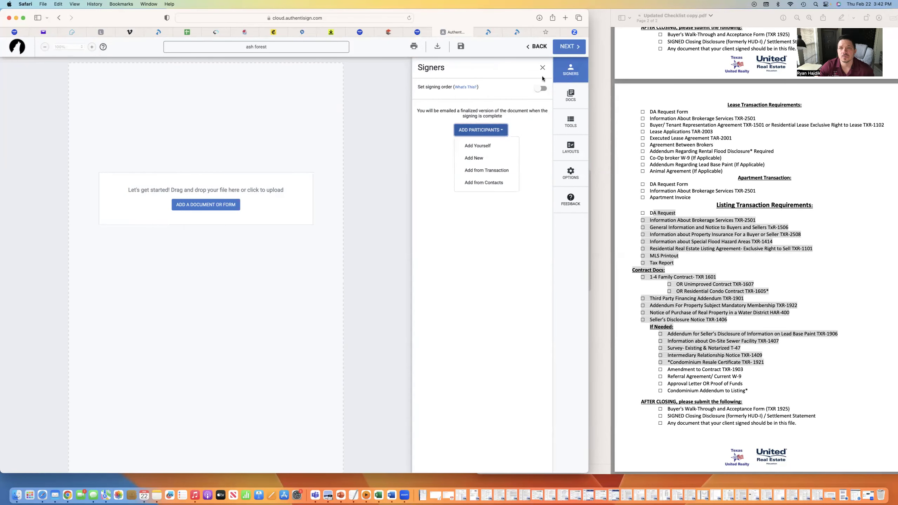